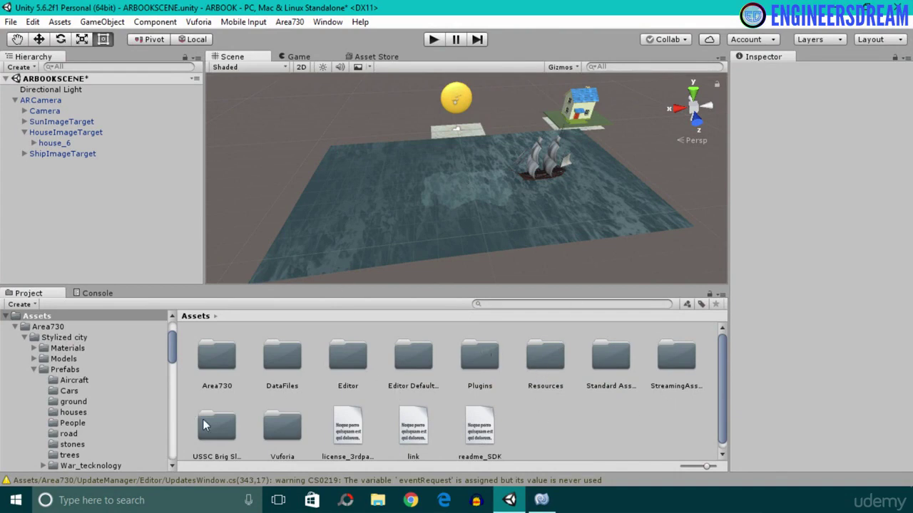
- Add the ImageTarget prefab from the Vuforia Prefabs folder to the scene as a child of ARCamera
double_click(271, 427)
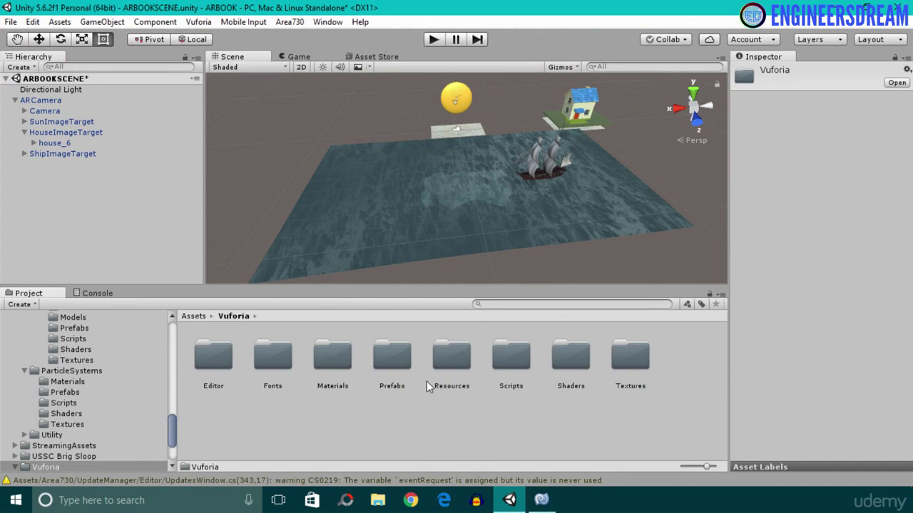
double_click(400, 360)
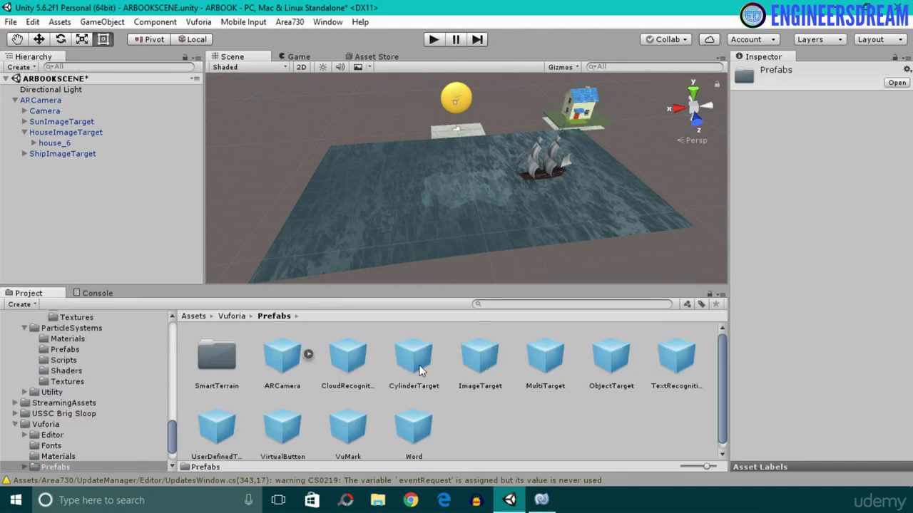
left_click_drag(488, 365, 47, 99)
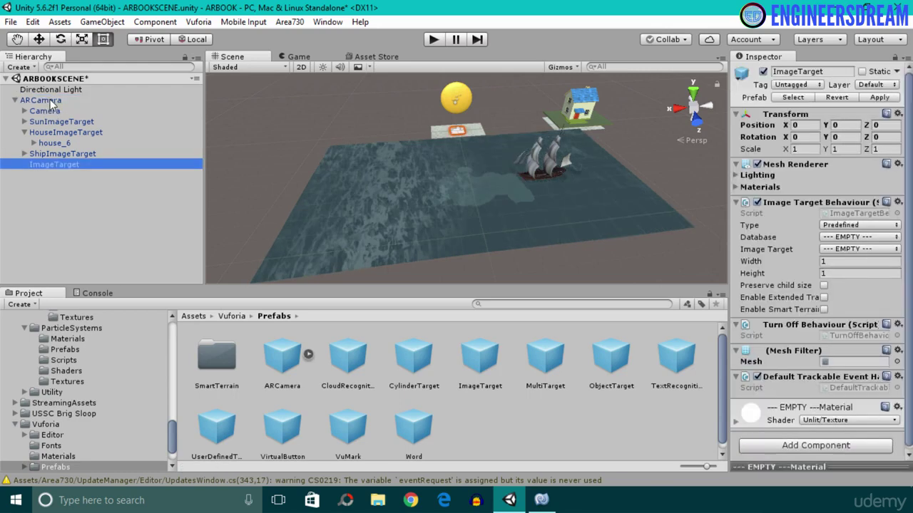
- Rename the new ImageTarget object as CarImageTarget
left_click(30, 164)
type("C")
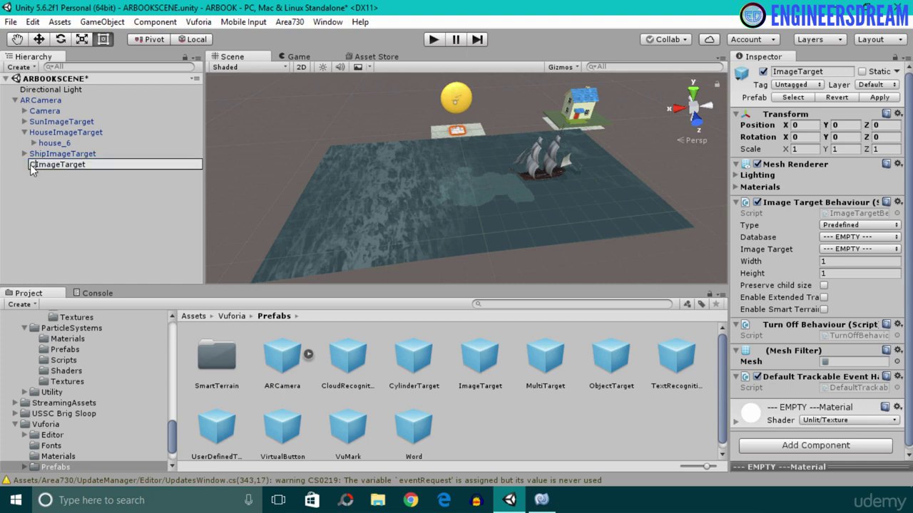
type("ar")
key("Return")
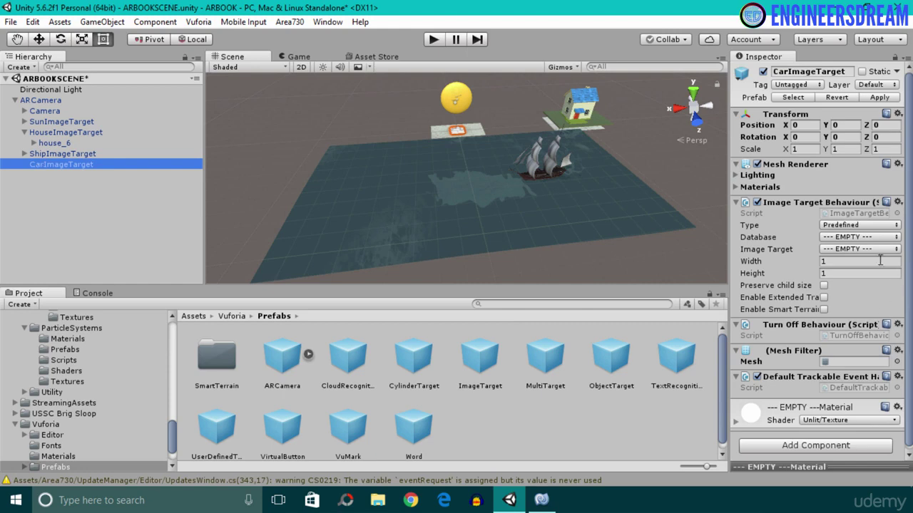
- Set CarImageTarget's database to ARBOOKDATABASE and its image target to CAR
left_click(850, 241)
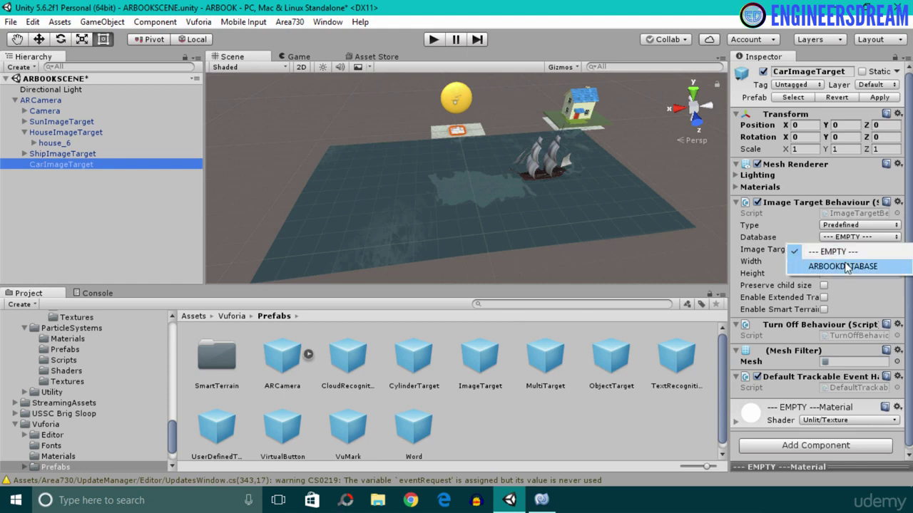
left_click(847, 266)
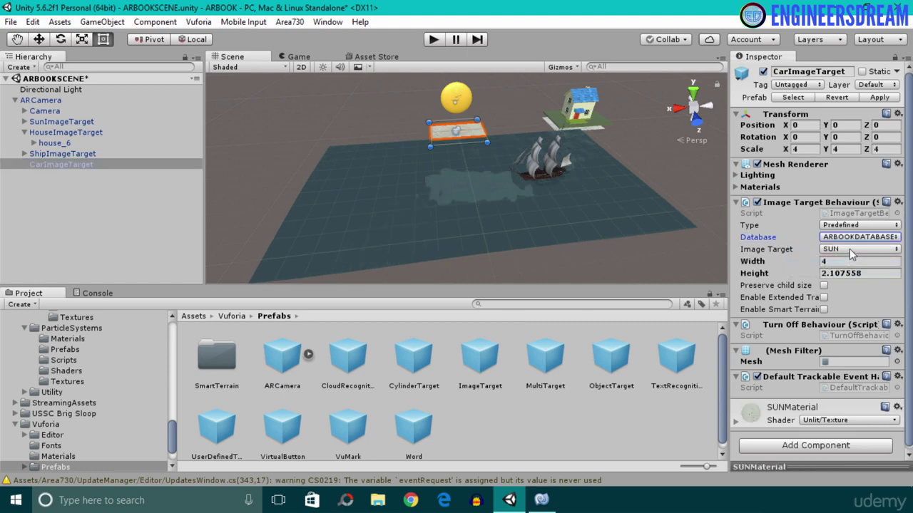
left_click(851, 251)
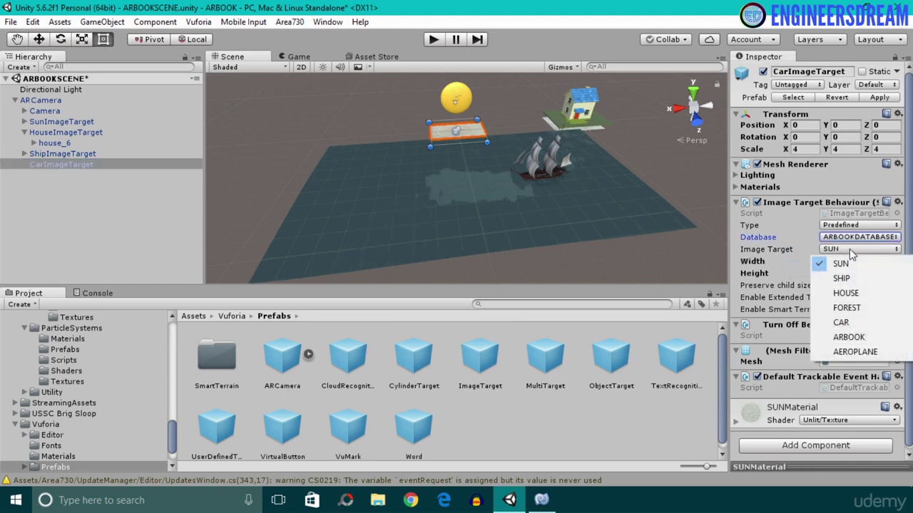
left_click(856, 324)
- Move CarImageTarget along the X axis to about 9.34, beside the sun target on the side away from the house
scroll(484, 150, "up", 5)
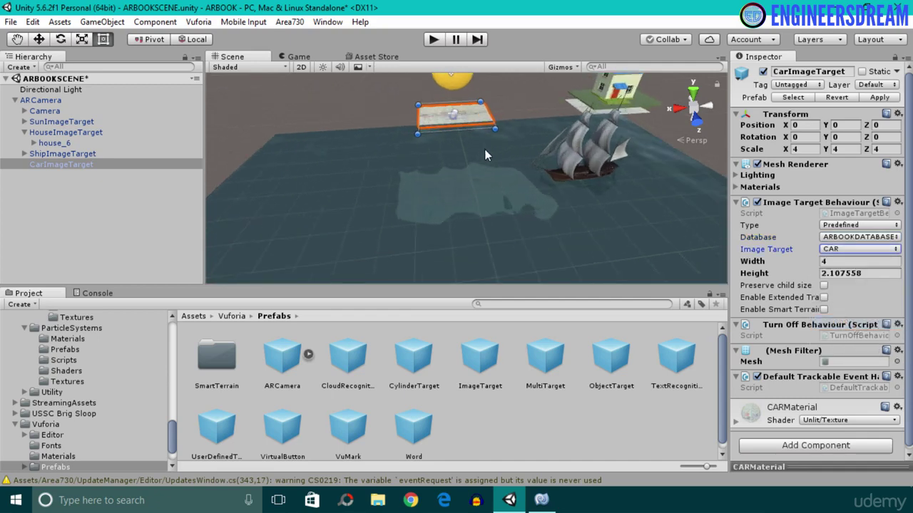
left_click(18, 40)
left_click_drag(355, 106, 330, 167, "alt")
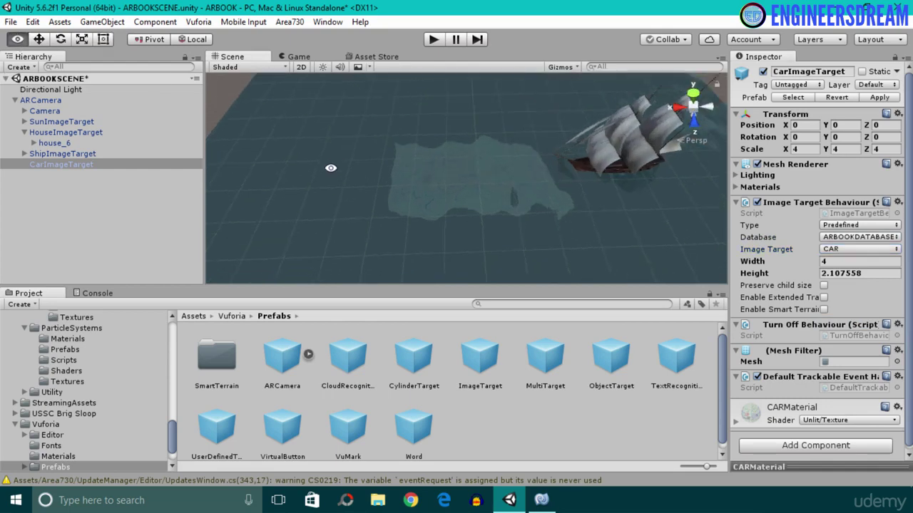
scroll(362, 139, "down", 6)
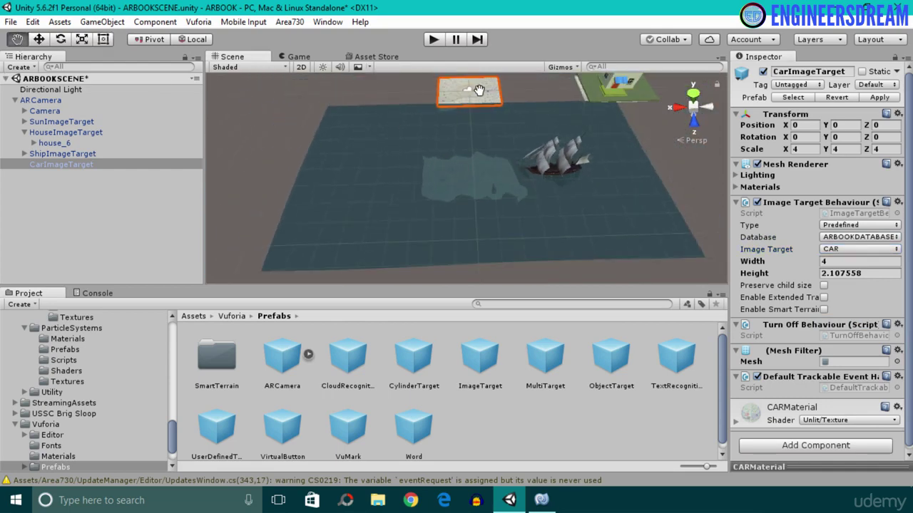
left_click(41, 40)
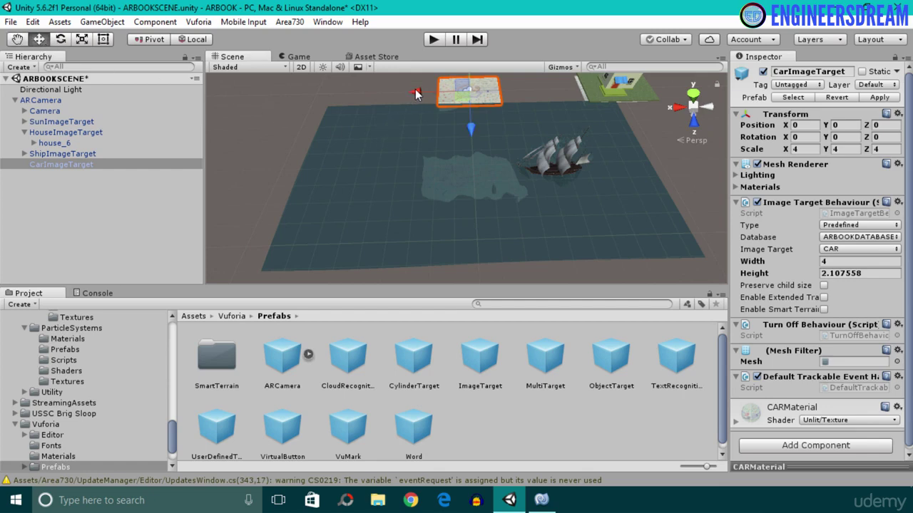
left_click_drag(417, 93, 276, 85)
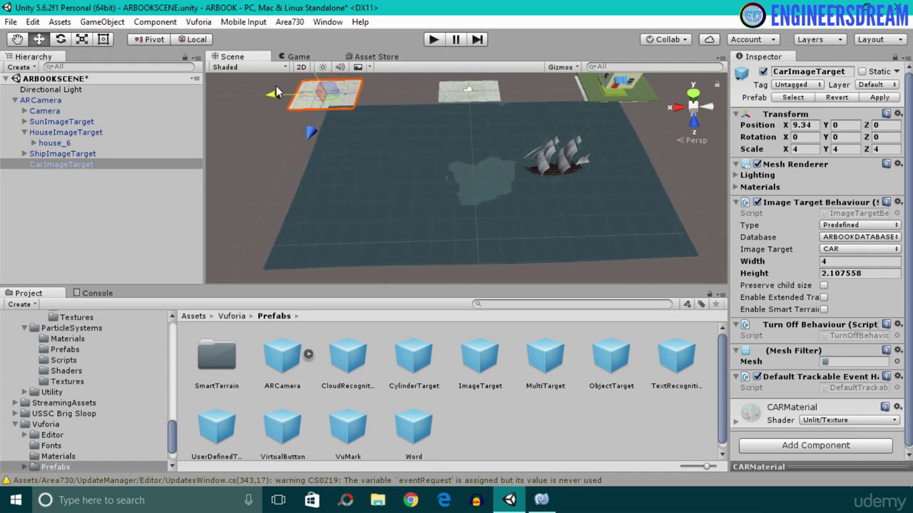
- Shrink the Water4Advanced plane under ShipImageTarget to a scale of about 0.0336 in X and 0.0155 in Z, and save the scene
left_click(63, 153)
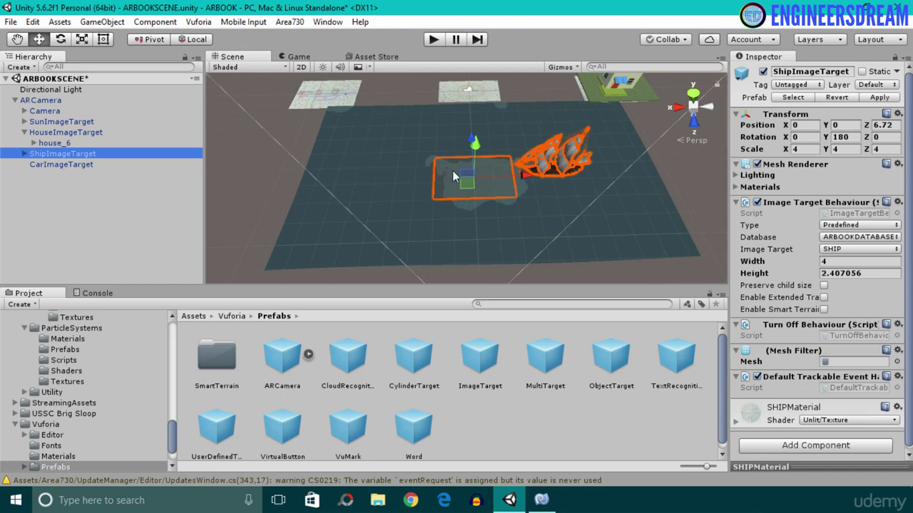
left_click(24, 154)
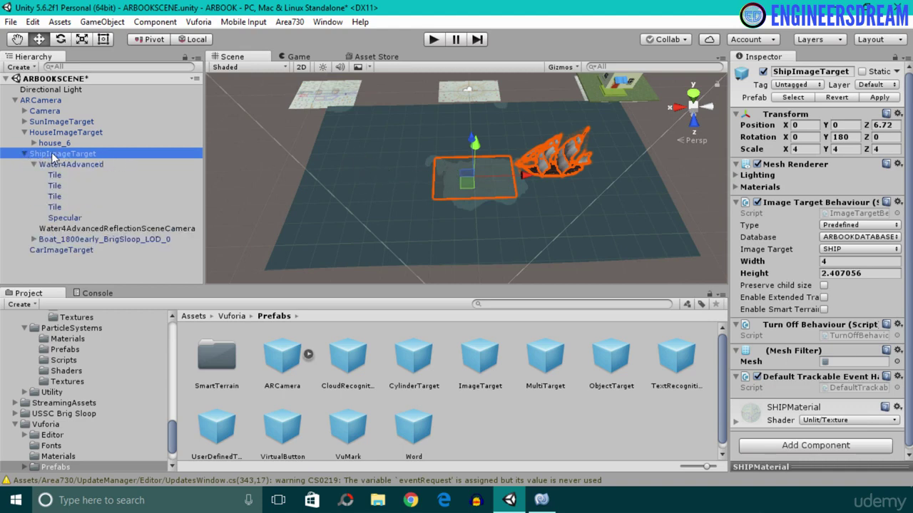
left_click(61, 165)
left_click(34, 165)
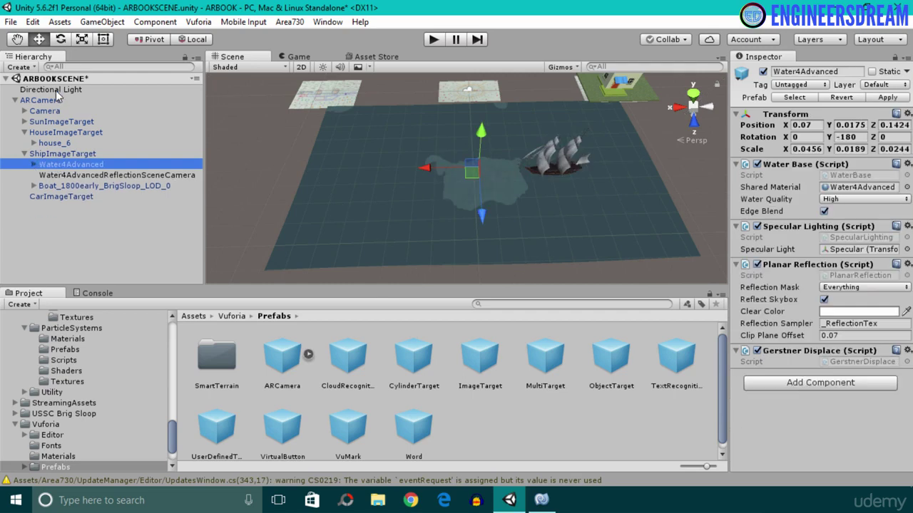
left_click(83, 39)
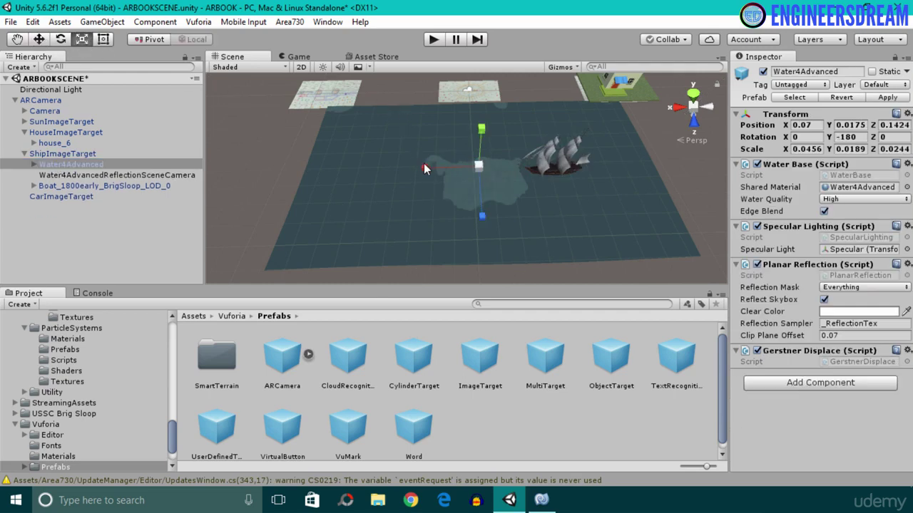
left_click_drag(426, 169, 483, 198)
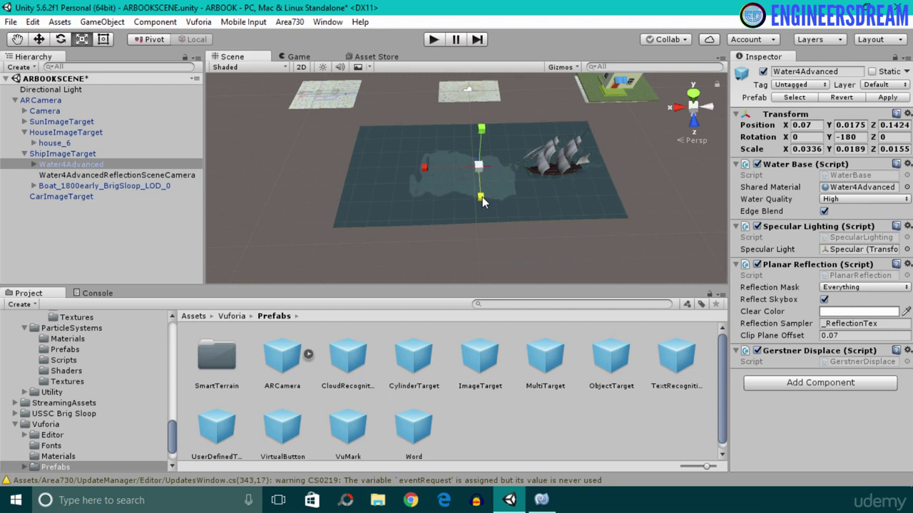
left_click(479, 253)
key("ctrl+s")
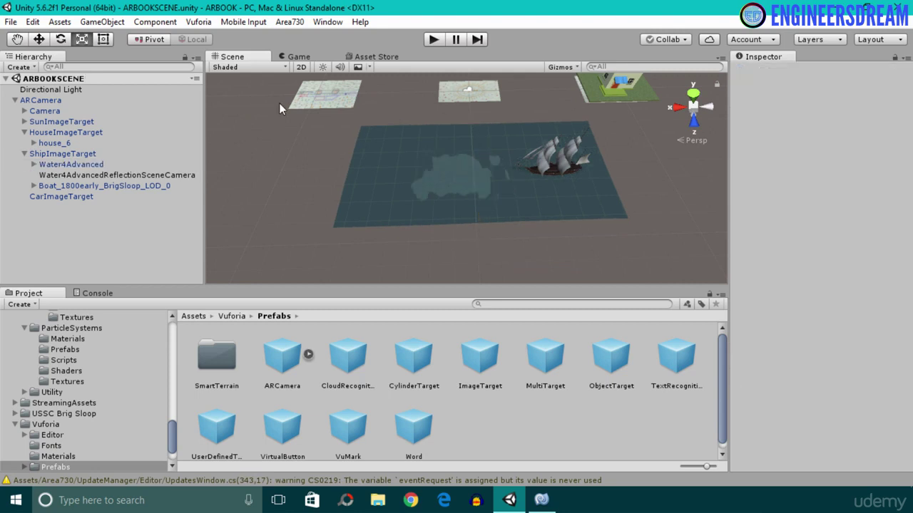
- Set CarImageTarget's Y rotation to 180 so the car picture is upright, save the scene and keep the target selected
left_click(17, 39)
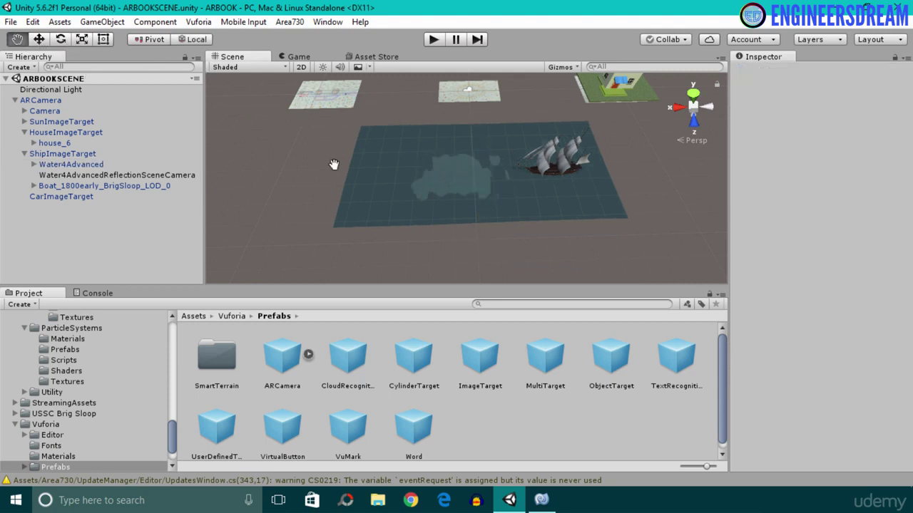
left_click_drag(333, 164, 396, 226)
left_click_drag(238, 154, 353, 198)
scroll(489, 261, "up", 3)
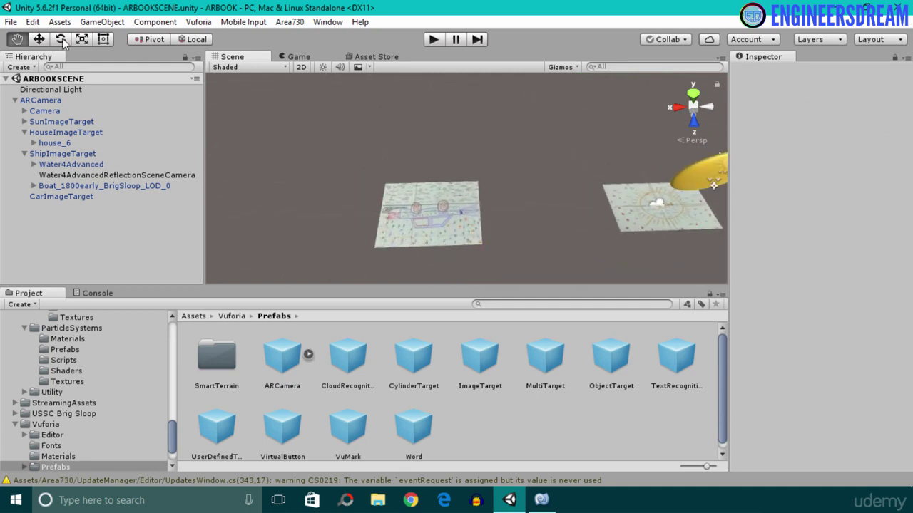
left_click(61, 40)
left_click(416, 202)
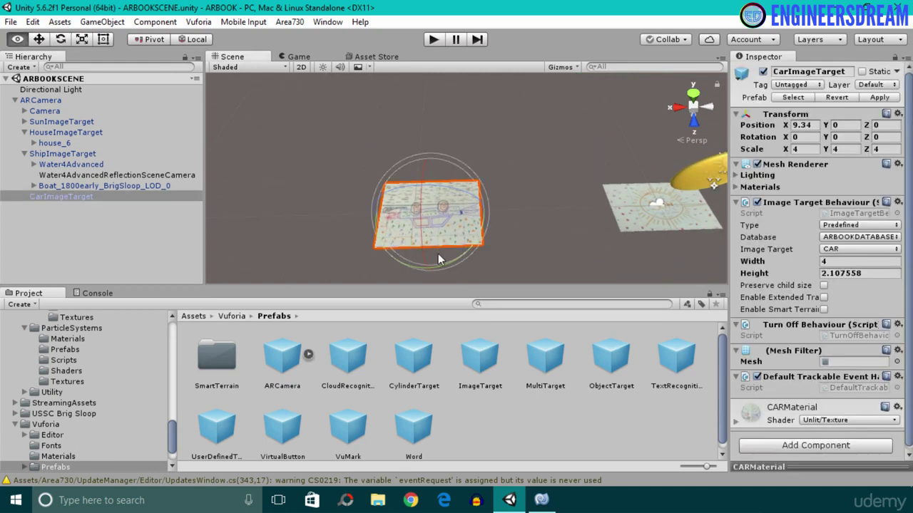
left_click_drag(438, 253, 431, 210, "alt")
left_click(848, 137)
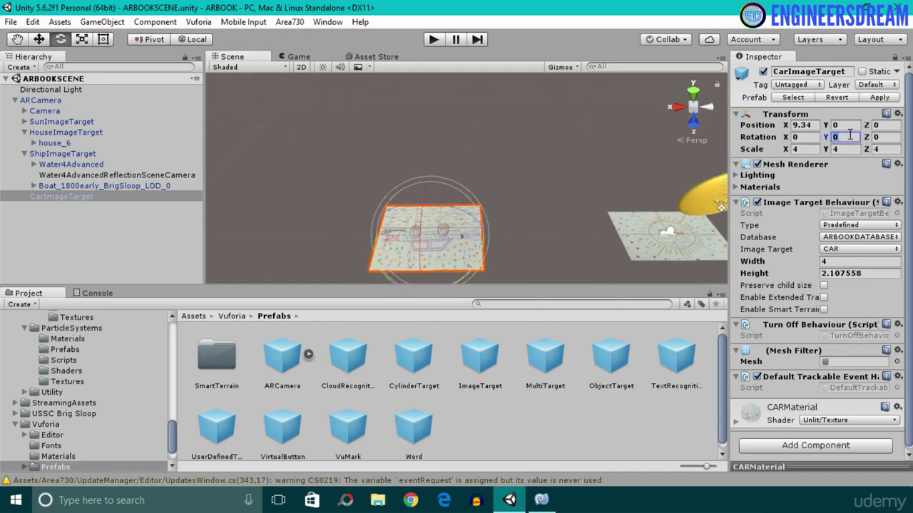
type("180")
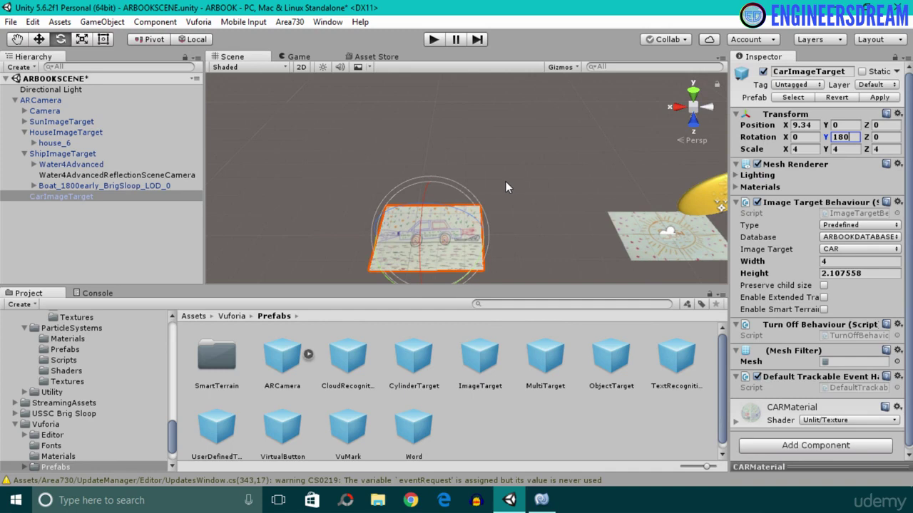
key("ctrl+s")
left_click(55, 229)
left_click(77, 201)
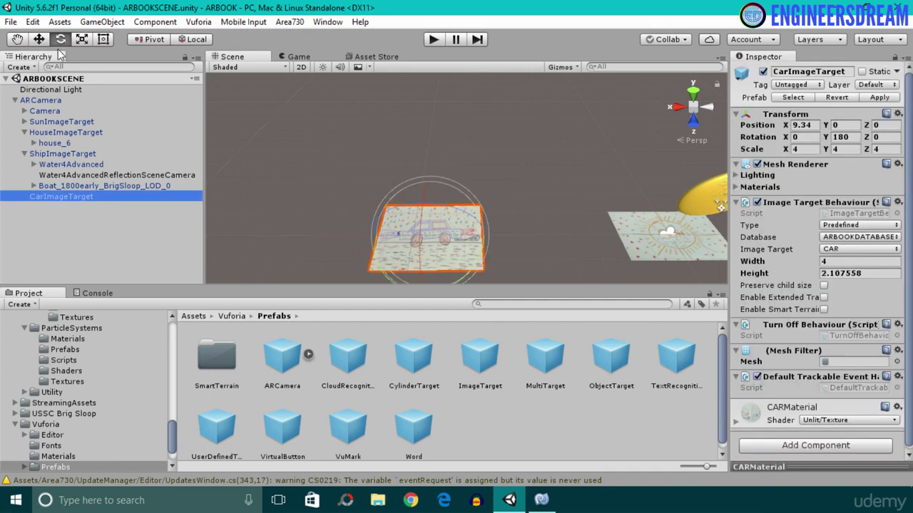
- Open the Cars folder in the Area730 Stylized city prefabs and select the bus (1) prefab
left_click(18, 39)
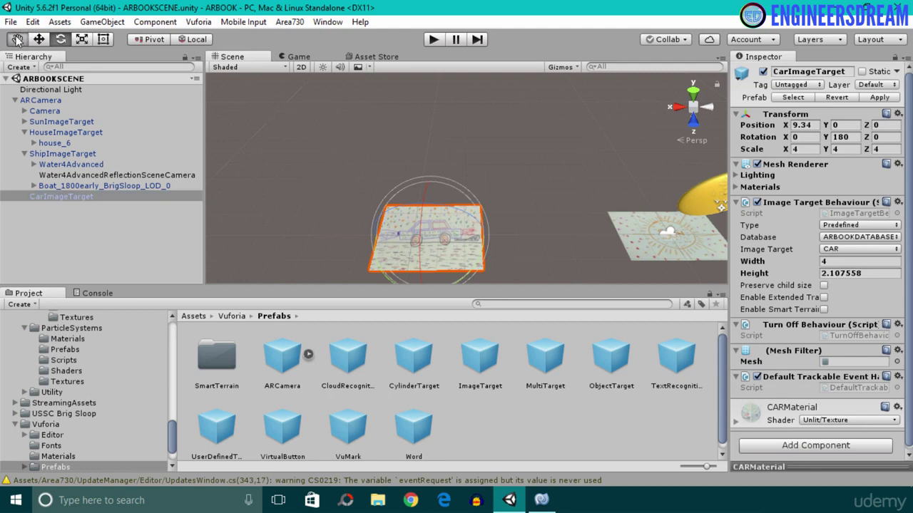
left_click_drag(368, 203, 337, 164)
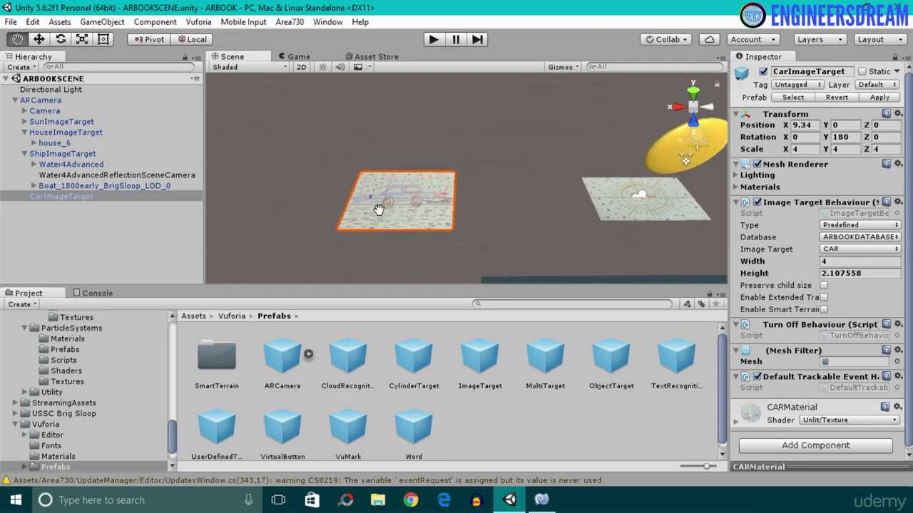
scroll(70, 371, "up", 10)
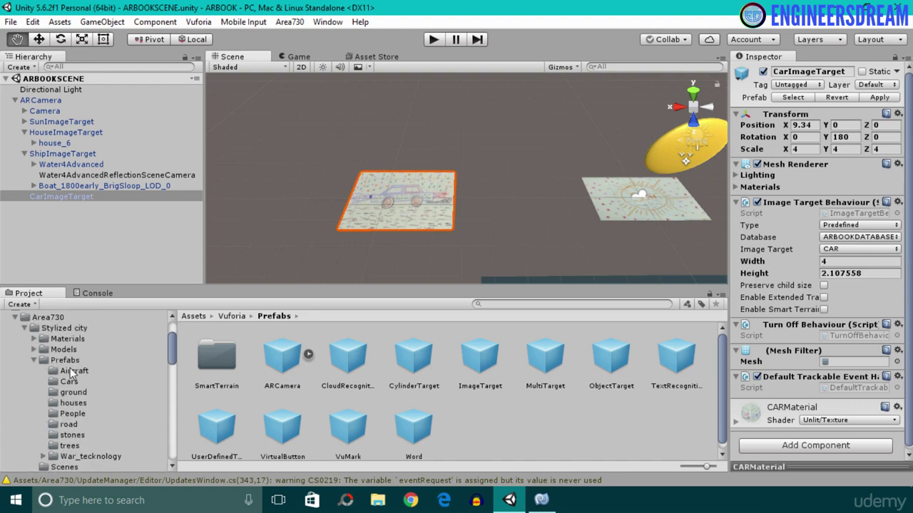
scroll(49, 321, "up", 3)
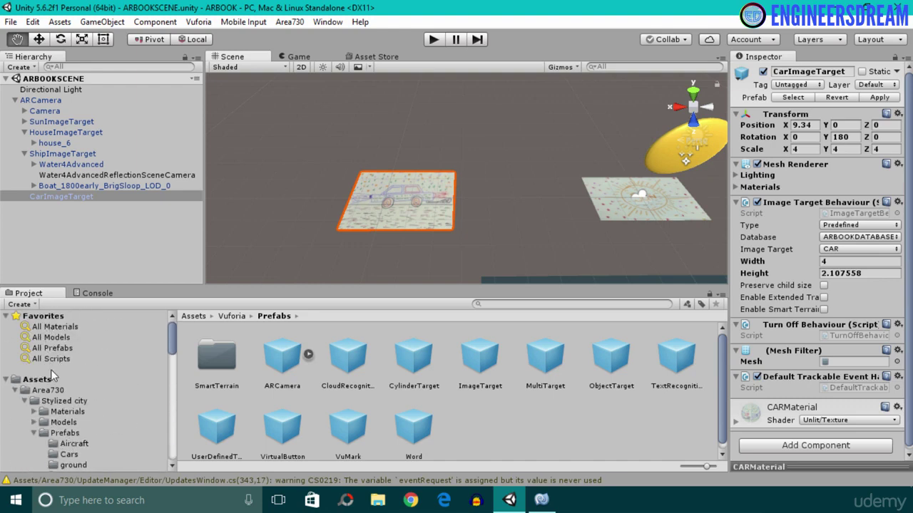
left_click(51, 379)
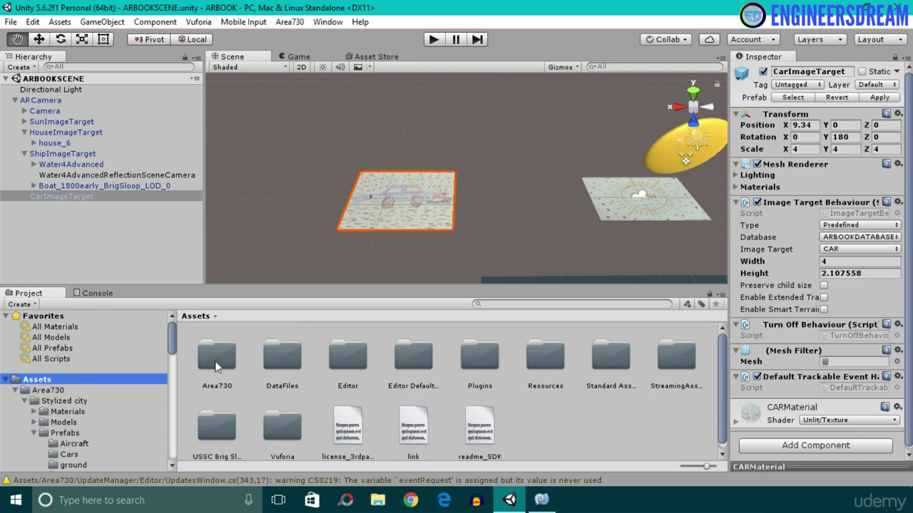
double_click(217, 365)
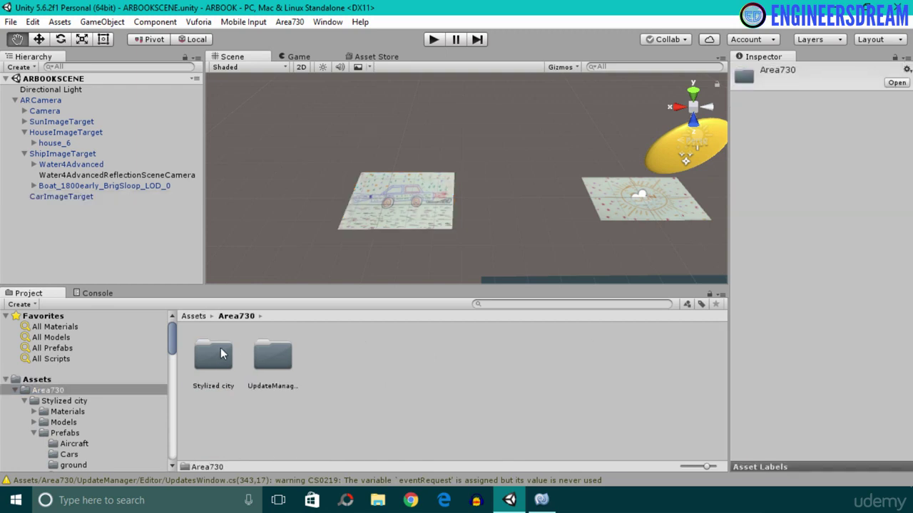
double_click(220, 355)
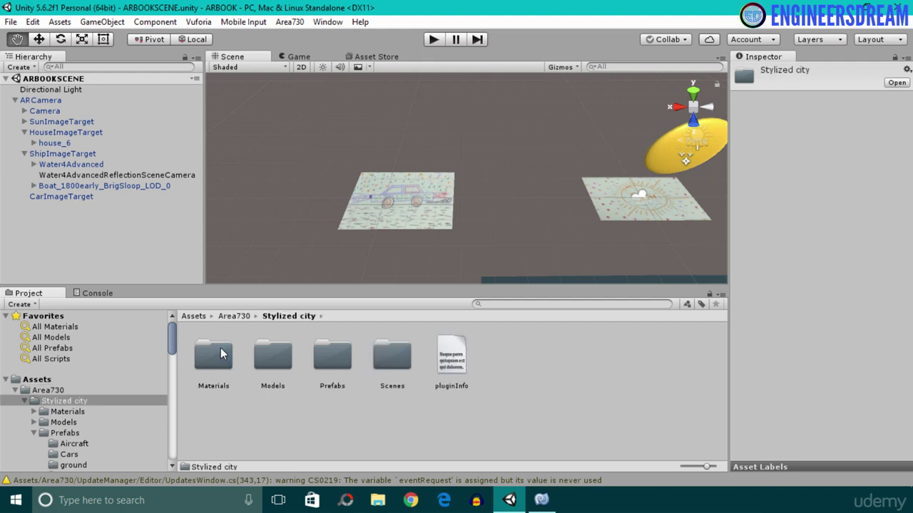
double_click(341, 351)
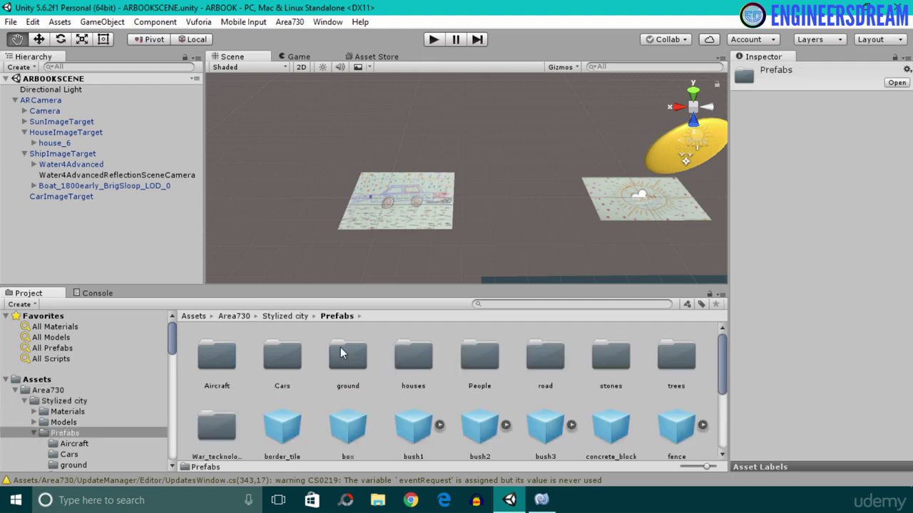
double_click(280, 355)
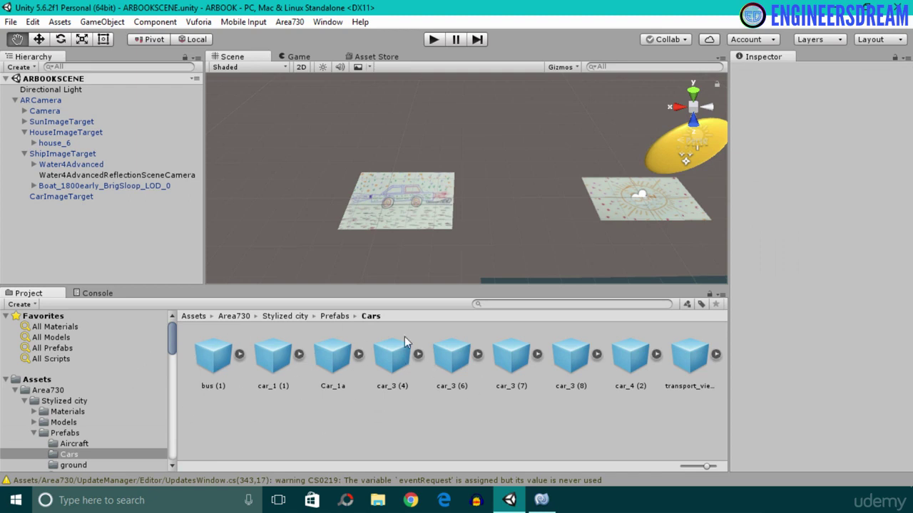
left_click(224, 366)
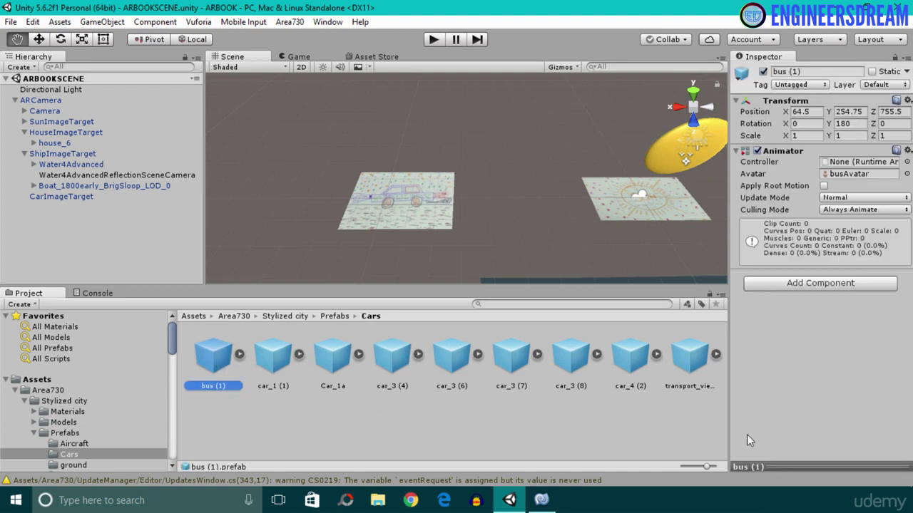
- Enlarge the model preview and examine the bus and car prefabs in the Cars folder to compare their shapes and colours
left_click_drag(829, 464, 829, 294)
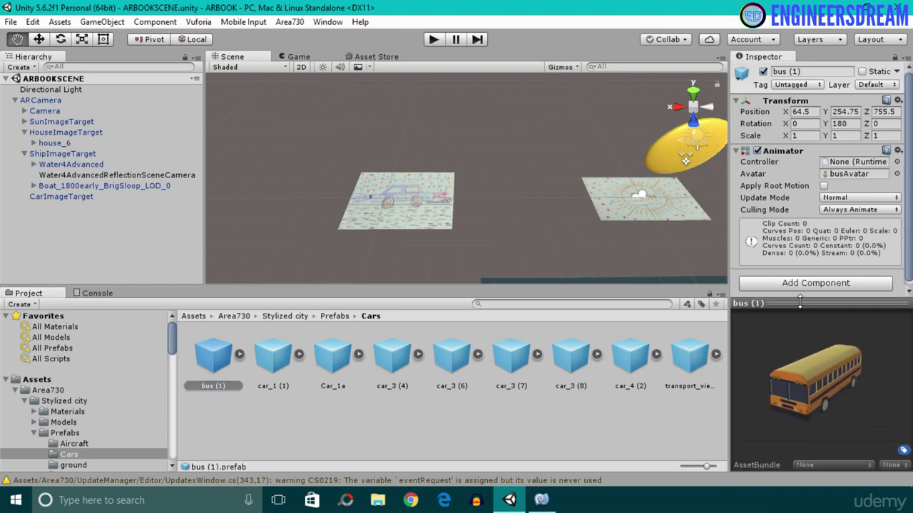
left_click(274, 366)
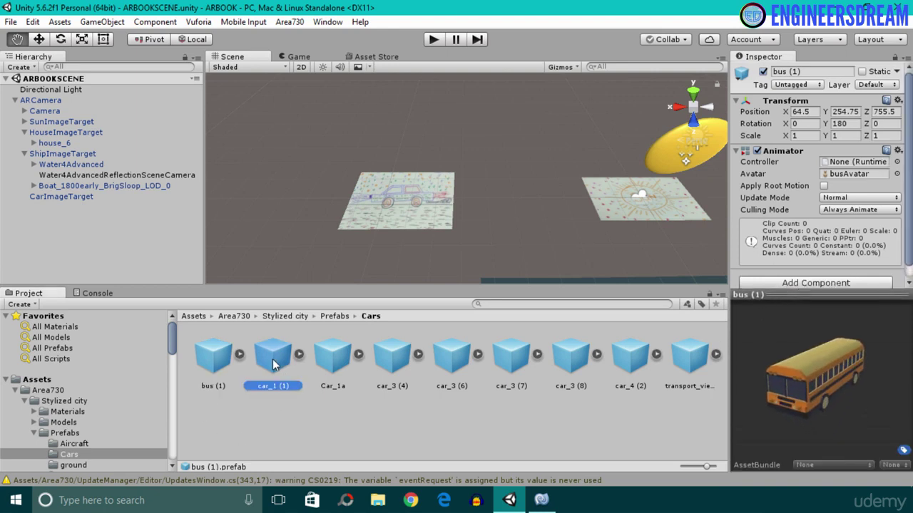
left_click(333, 358)
left_click(396, 356)
left_click(451, 356)
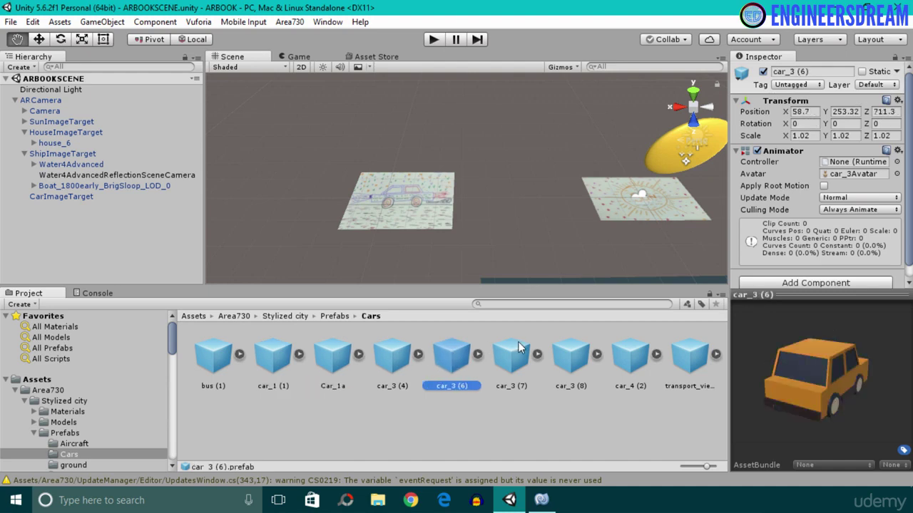
left_click(511, 356)
left_click(689, 355)
left_click(630, 355)
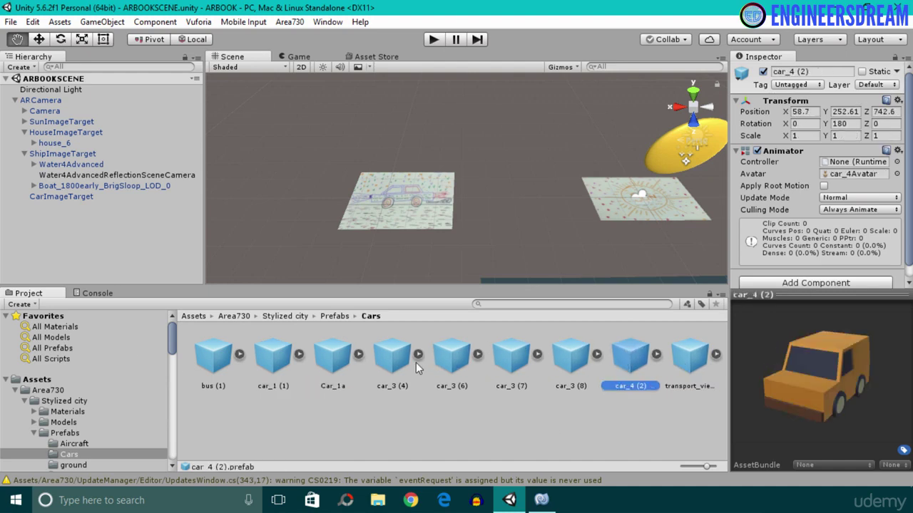
- Place the red car_3 (4) prefab in the scene above CarImageTarget and scale it down uniformly to about 0.3731
left_click(412, 364)
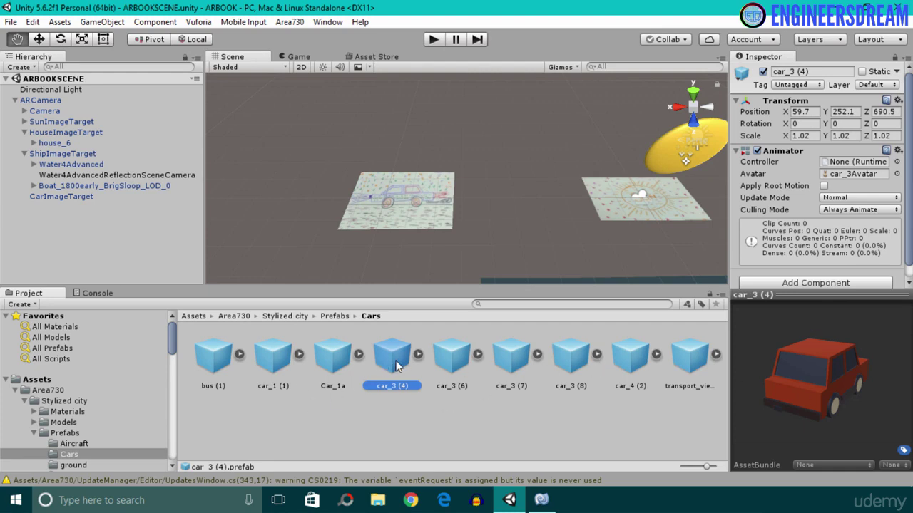
left_click_drag(397, 367, 412, 113)
left_click_drag(396, 186, 411, 168, "alt")
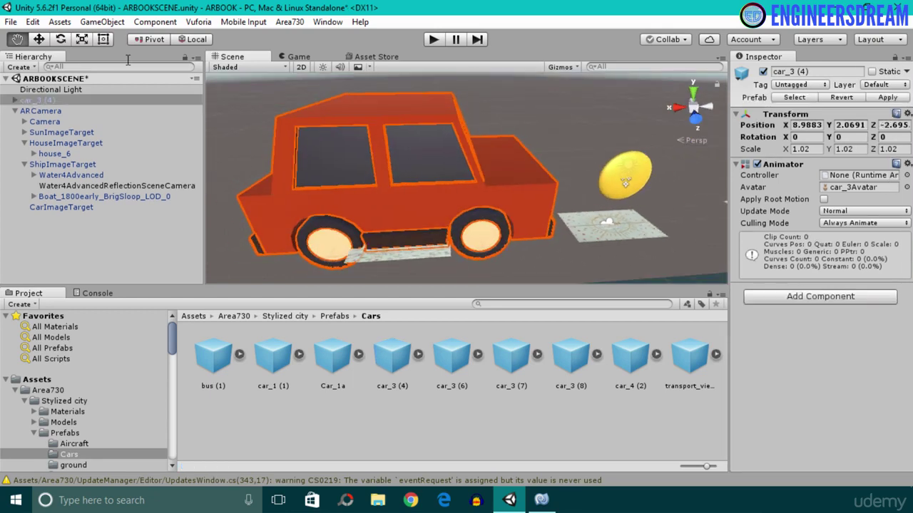
left_click(82, 39)
left_click_drag(419, 163, 385, 176)
- Rotate the red car freehand about its Y axis to about -185 degrees
left_click(61, 39)
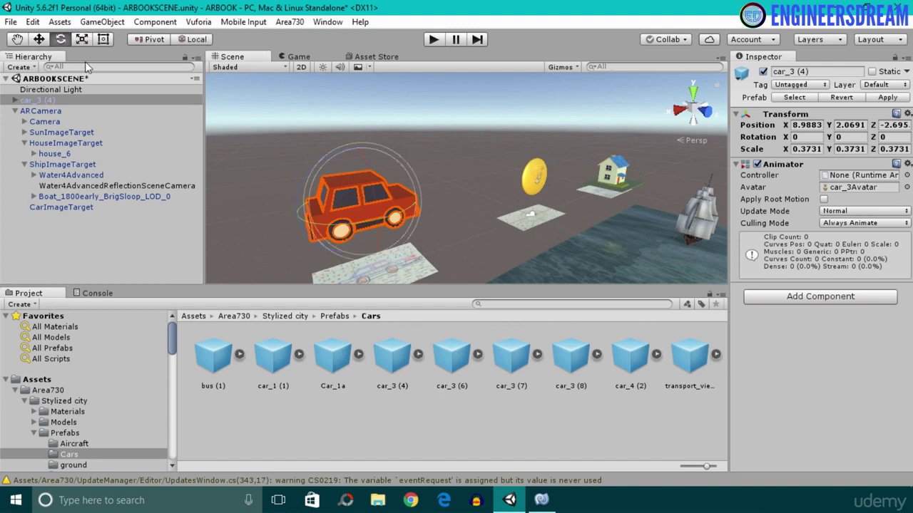
left_click_drag(330, 229, 436, 209)
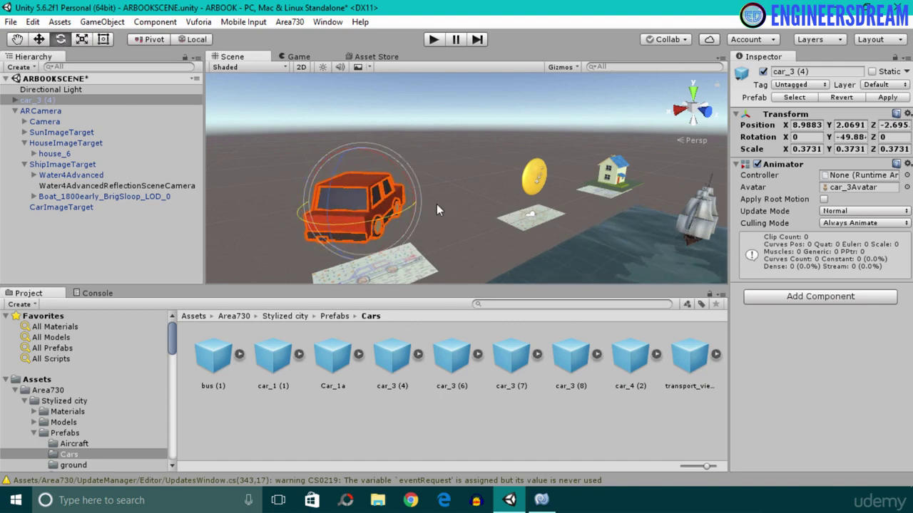
left_click_drag(323, 230, 496, 143)
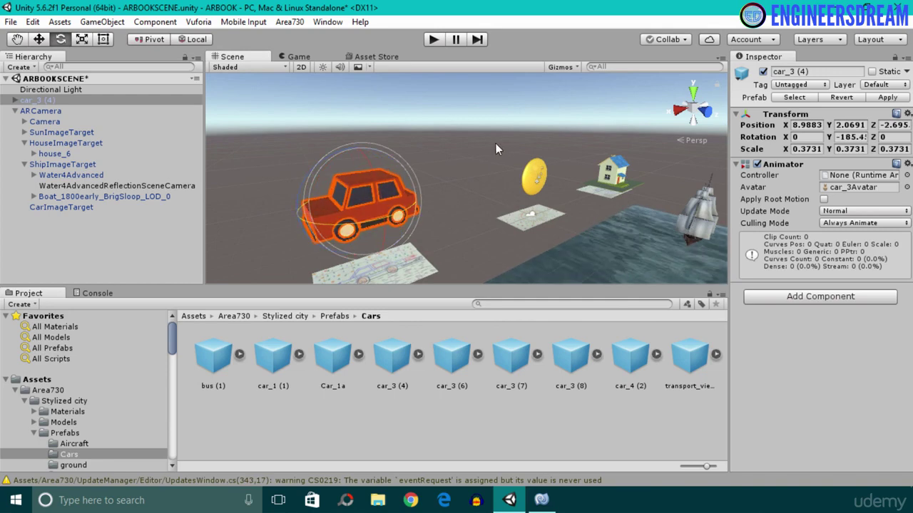
- Lower the red car onto CarImageTarget, positioning it at about X 8.72, Y 1.36, Z 0.08
left_click(39, 40)
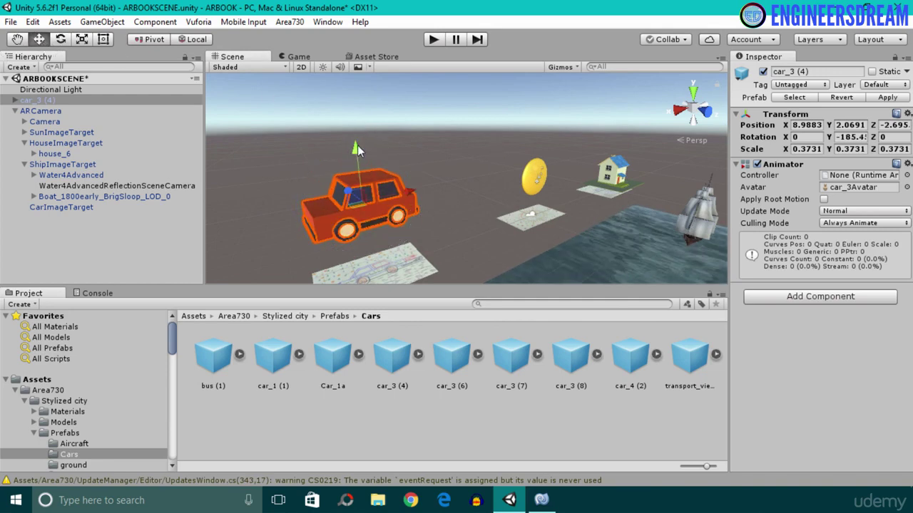
left_click_drag(357, 145, 370, 230)
scroll(355, 223, "down", 2)
- Set the red car's Y rotation to -180 so that it lines up with CarImageTarget, and deselect it
left_click(700, 97)
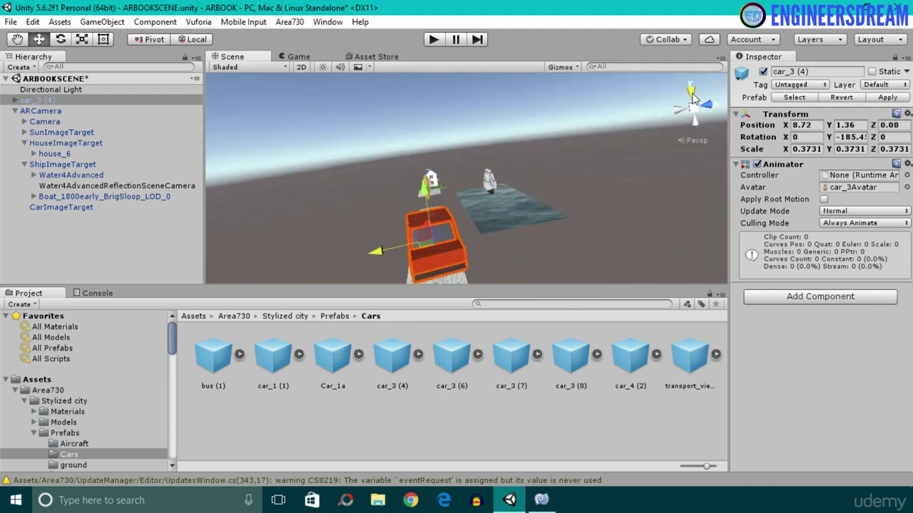
left_click(858, 138)
type("18")
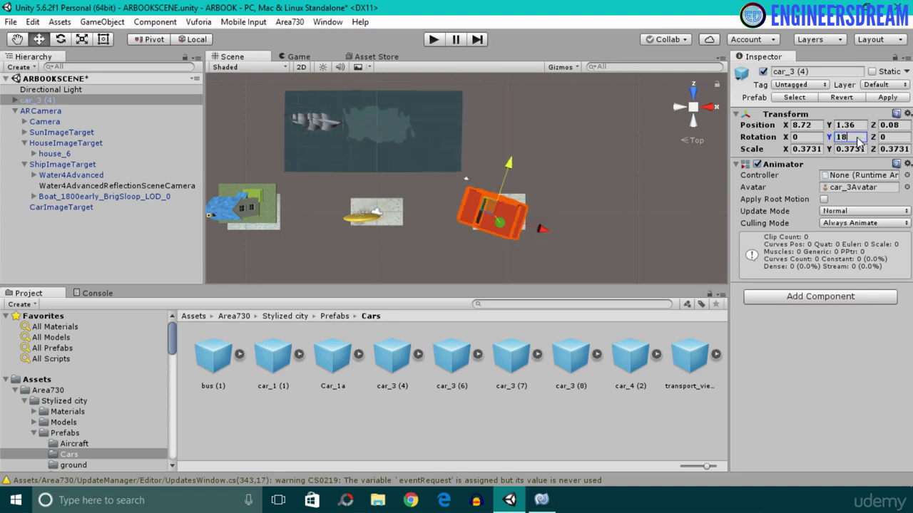
type("0")
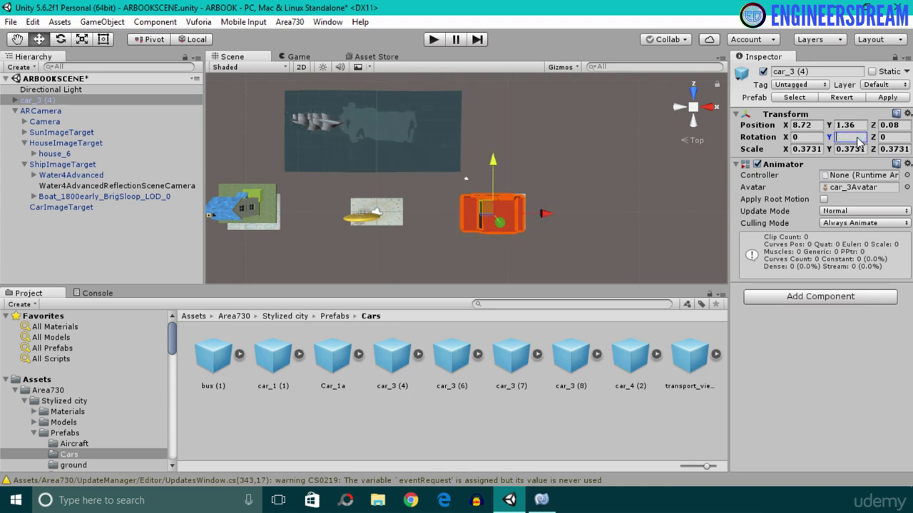
type("-180")
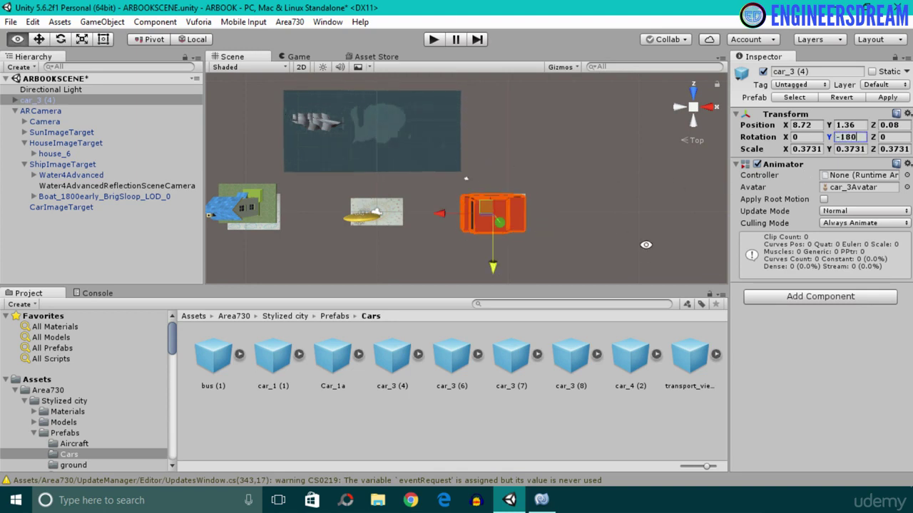
left_click_drag(597, 199, 555, 304, "alt")
left_click_drag(550, 233, 500, 235, "alt")
scroll(442, 219, "up", 5)
left_click(500, 235)
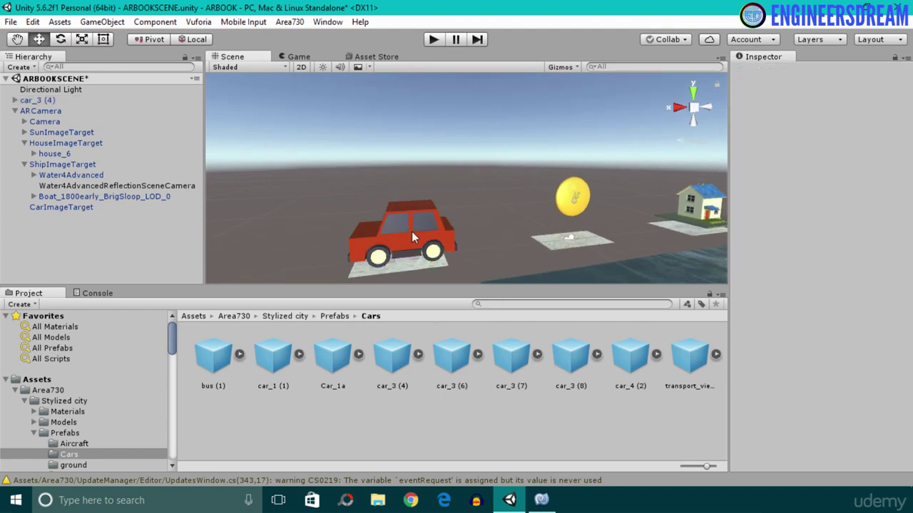
- Make car_3 (4) a child of CarImageTarget and save the scene
left_click(411, 269)
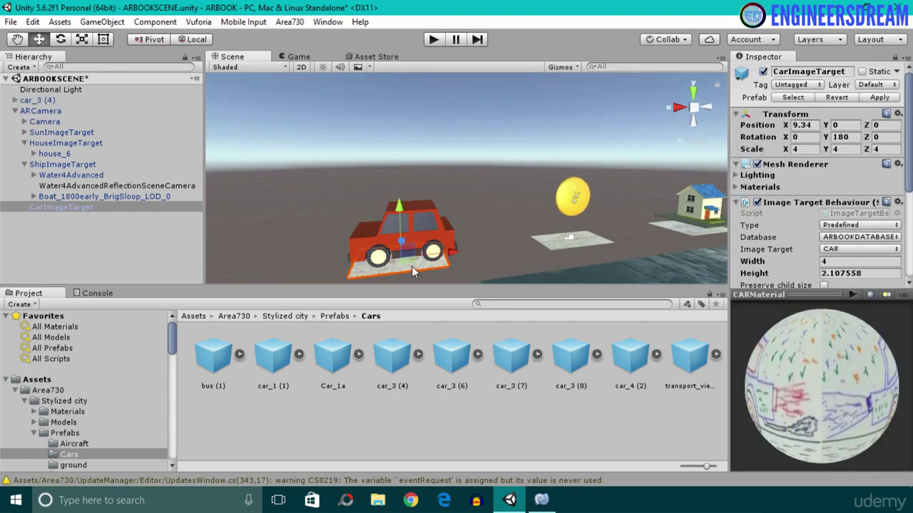
left_click(80, 229)
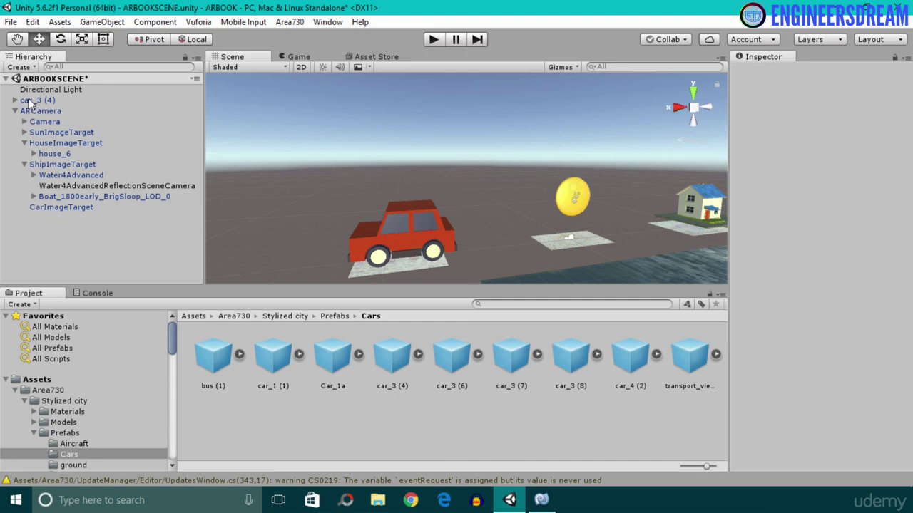
left_click_drag(27, 104, 78, 208)
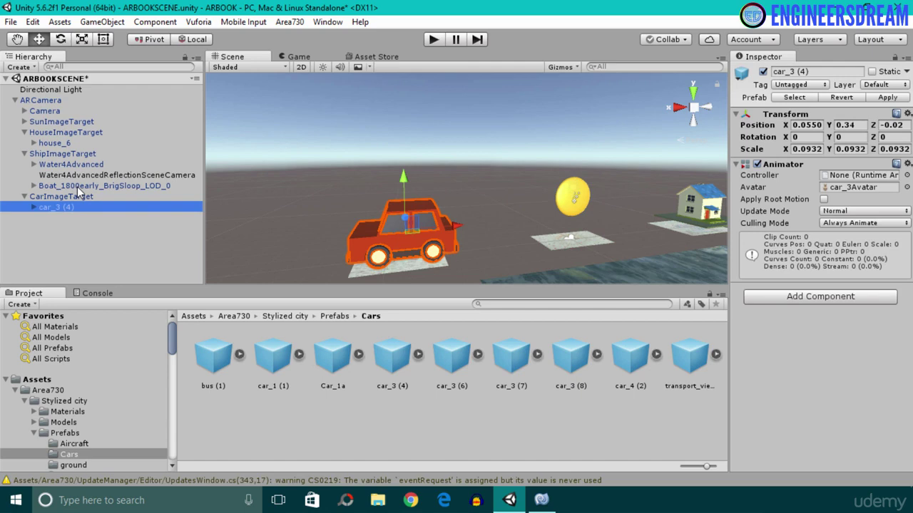
key("ctrl+s")
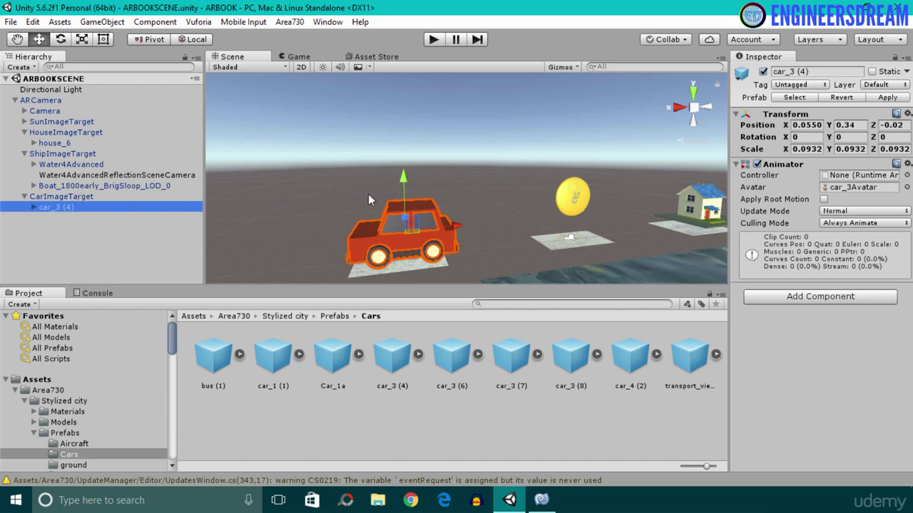
- Create a C# script named RotateScript in the Scripts folder under DataFiles
left_click(199, 319)
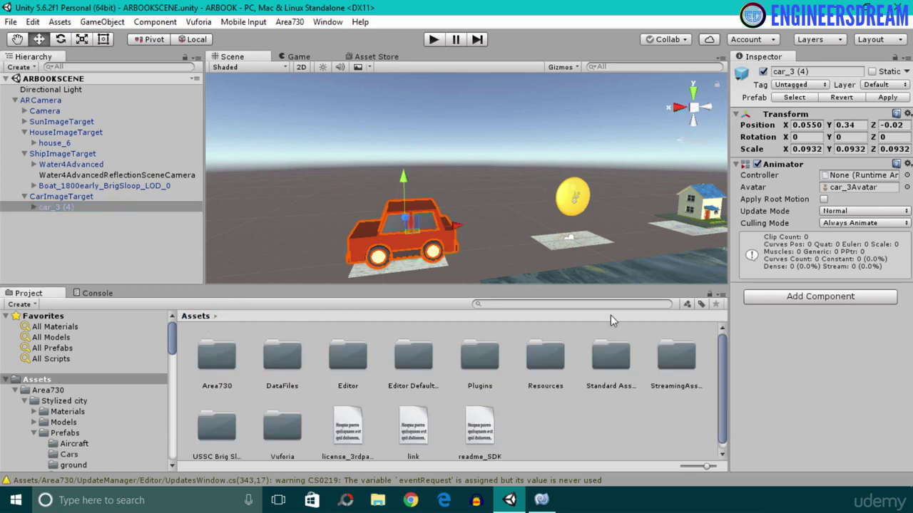
double_click(282, 357)
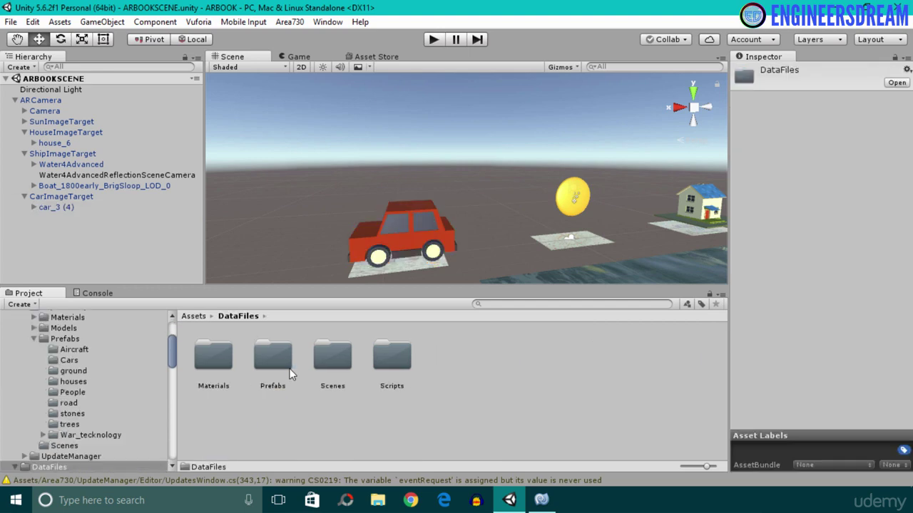
left_click(387, 348)
double_click(387, 348)
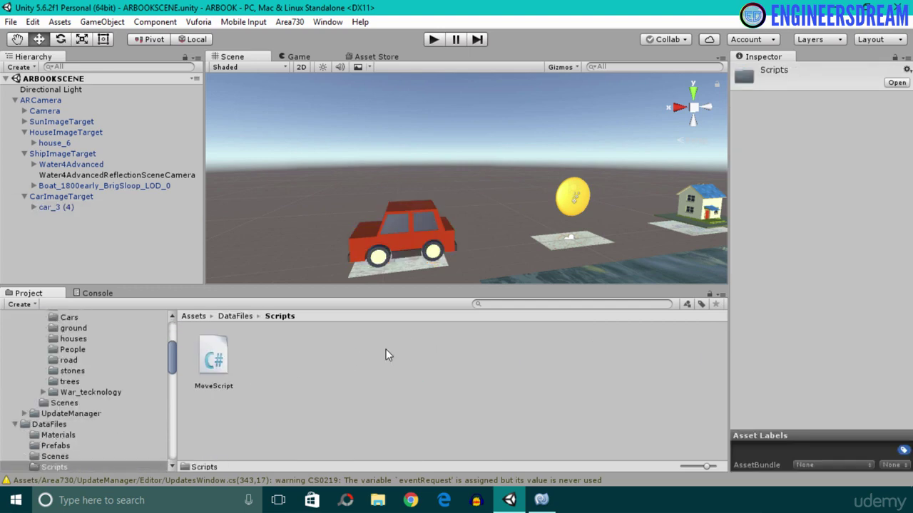
right_click(335, 375)
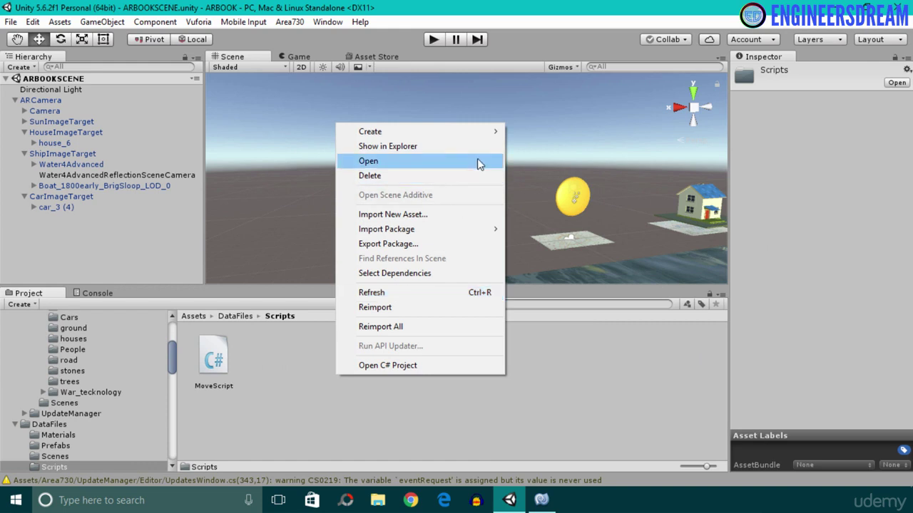
mouse_move(501, 128)
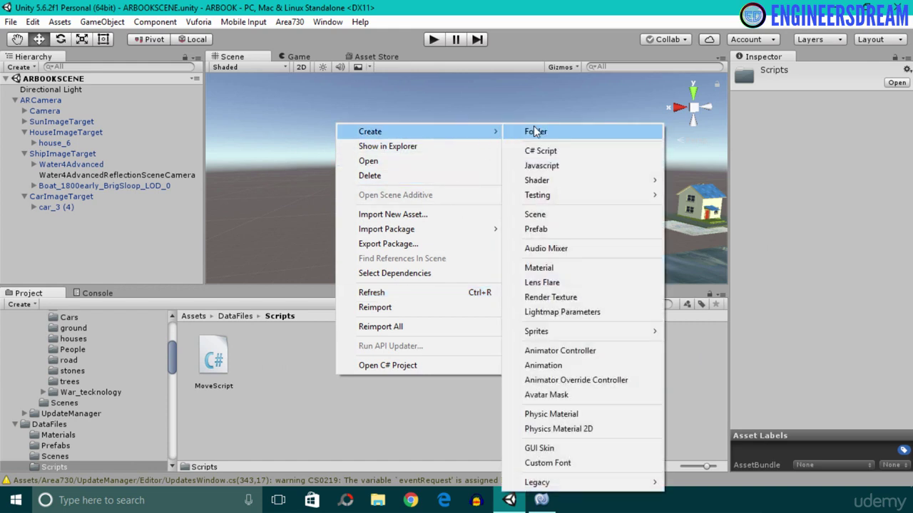
left_click(540, 151)
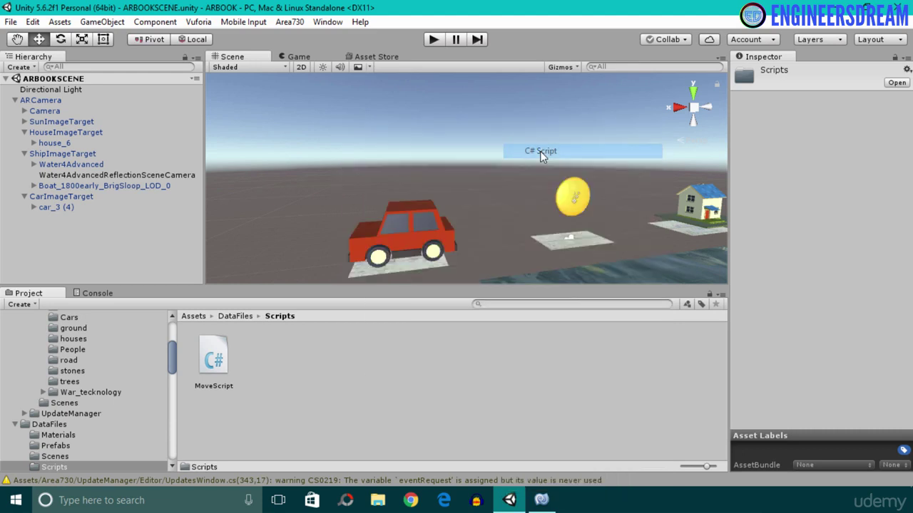
type("RotateScript")
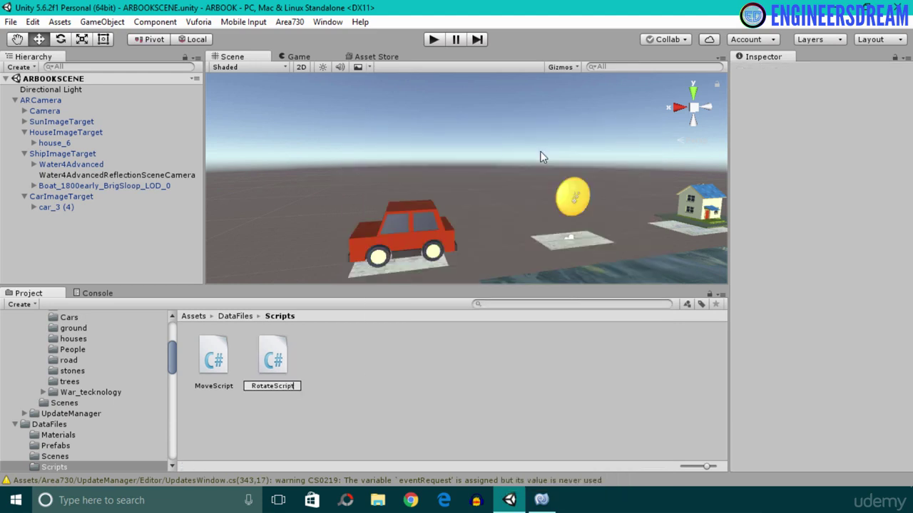
key("Return")
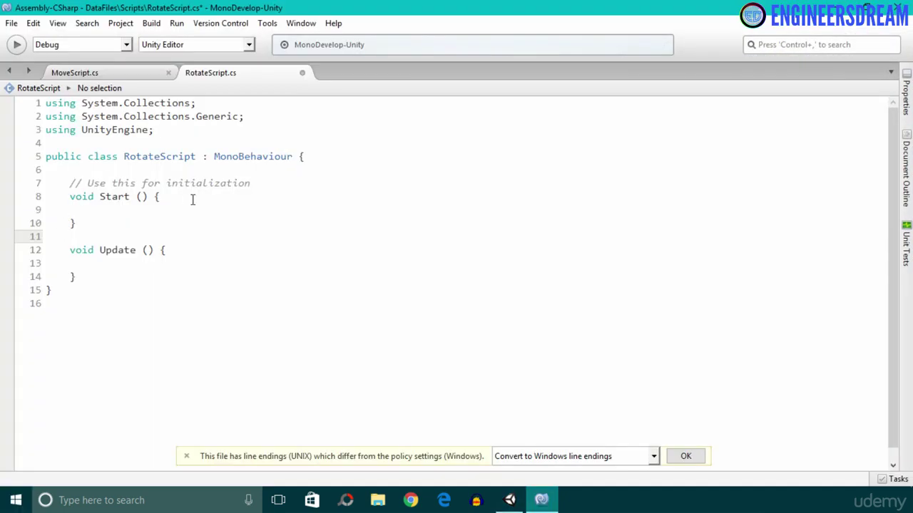
- Delete the initialization comment above Start in RotateScript and add an empty transform.Rotate(); call inside Update
left_click_drag(253, 183, 65, 176)
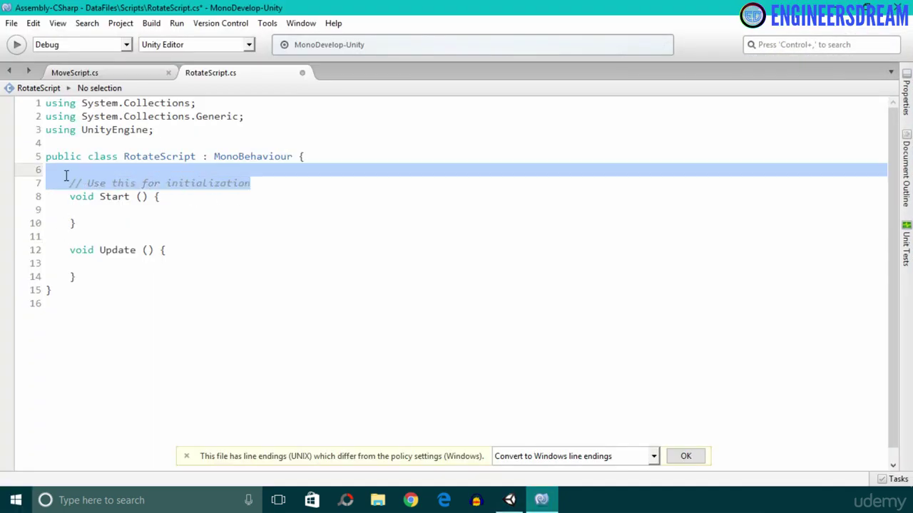
key("Delete")
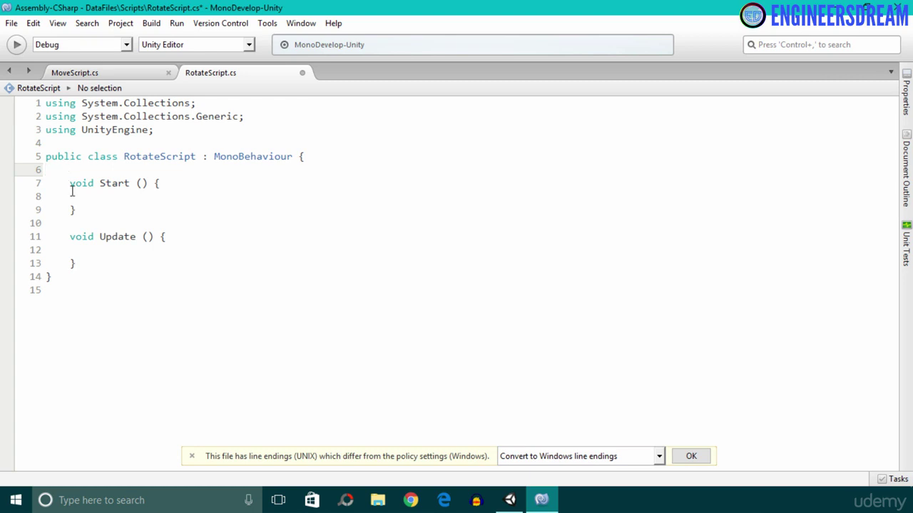
left_click(108, 251)
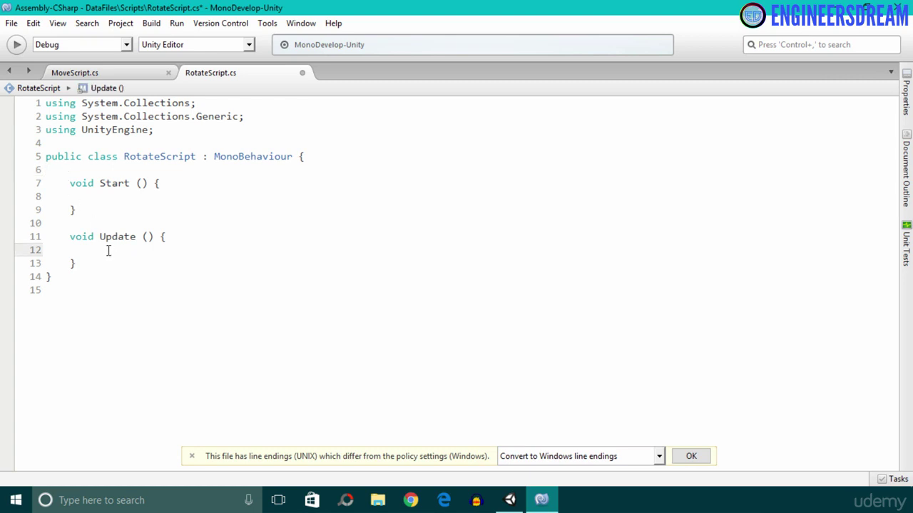
type("t")
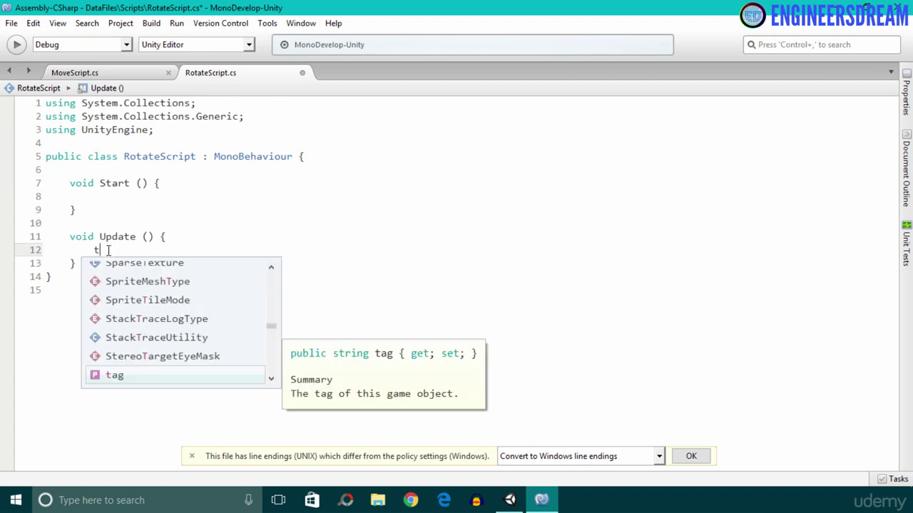
type("ransform.Rot")
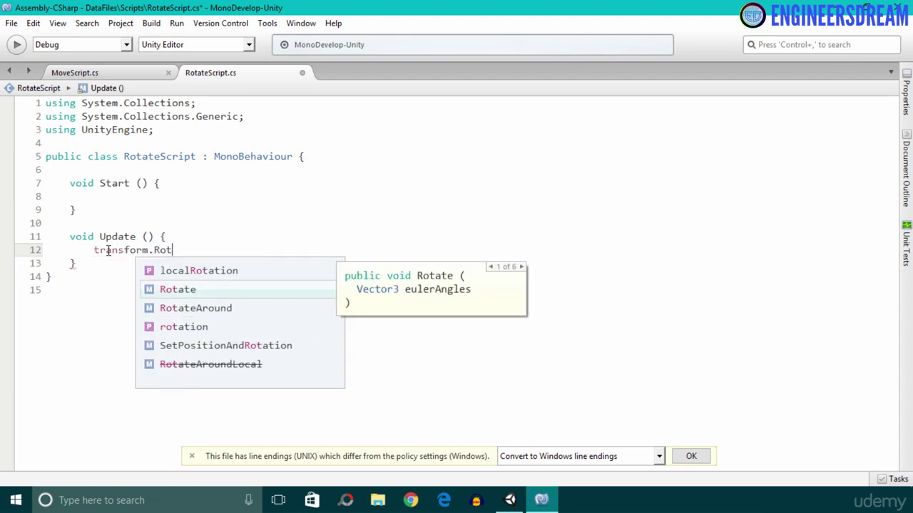
key("Return")
type("(")
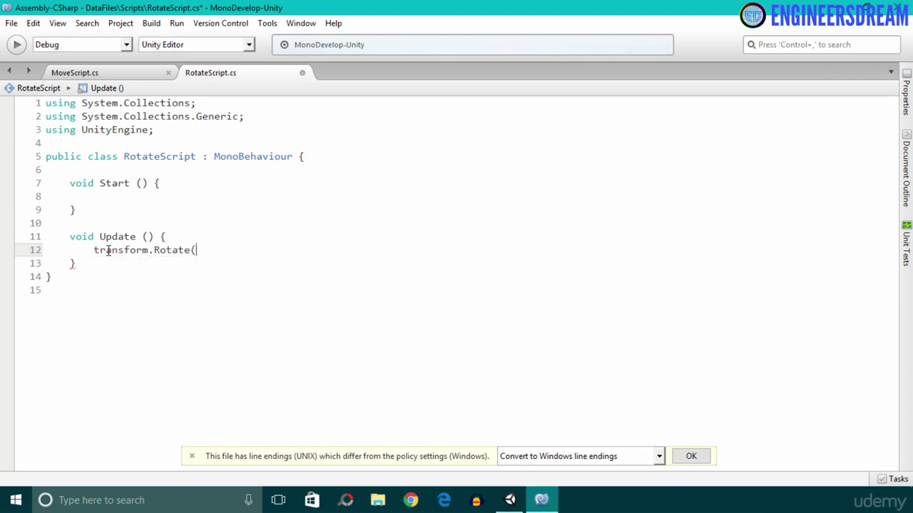
type(");")
left_click(843, 13)
left_click_drag(443, 225, 464, 244, "alt")
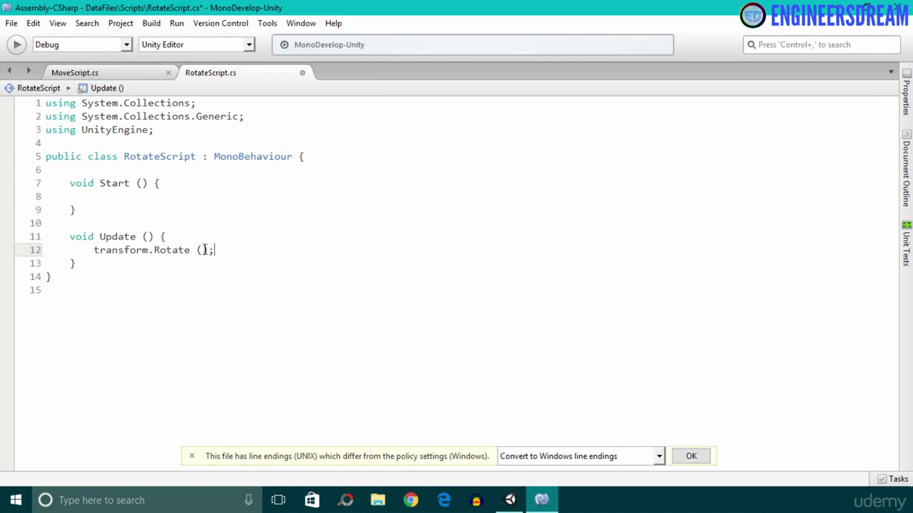
- Pass new Vector3(0, 20, 0) as the argument of the transform.Rotate call in Update
left_click(202, 250)
type("new V")
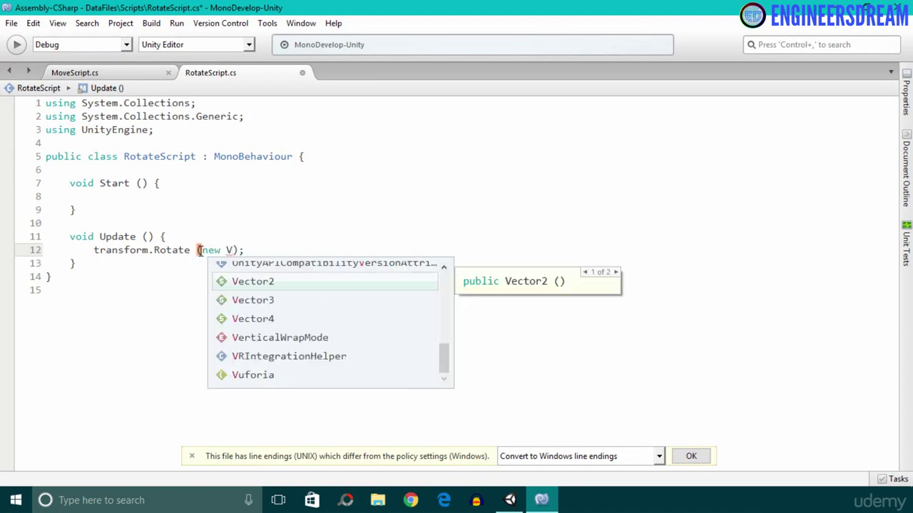
type("ec")
key("Down")
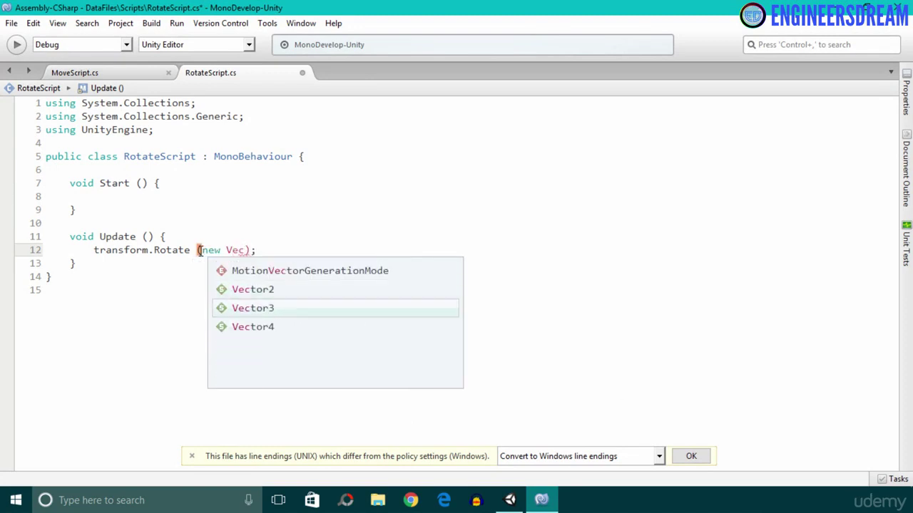
key("Return")
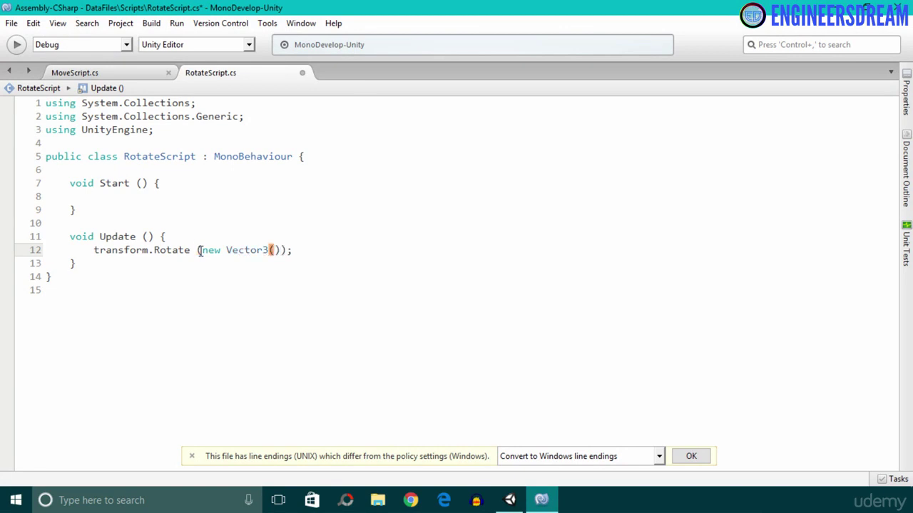
type("0, ")
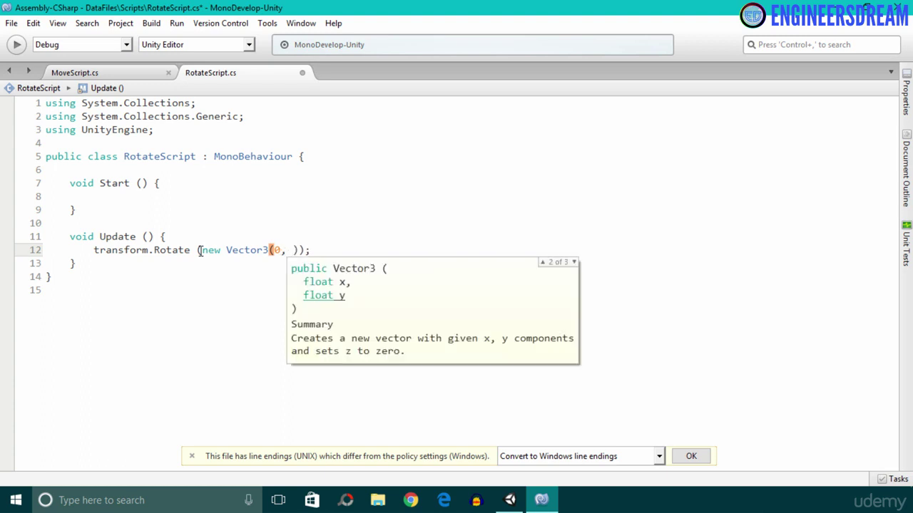
type("20,")
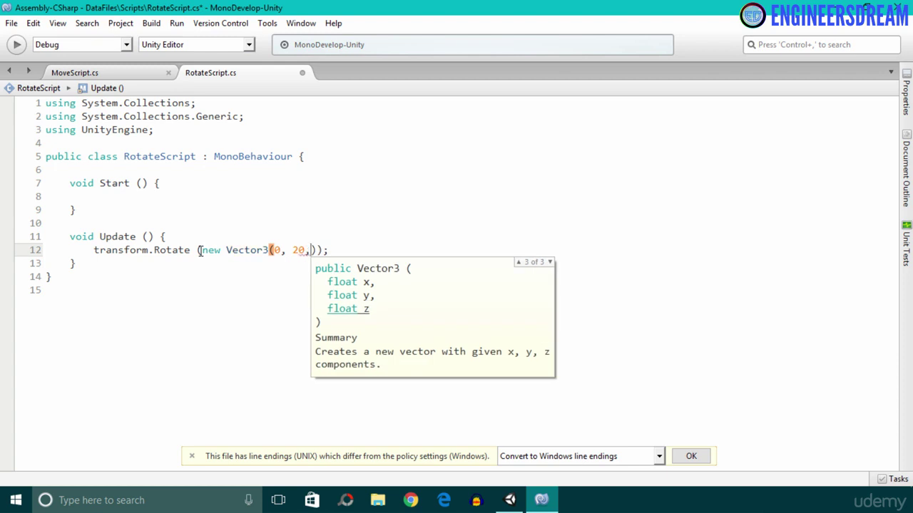
type(" 0)")
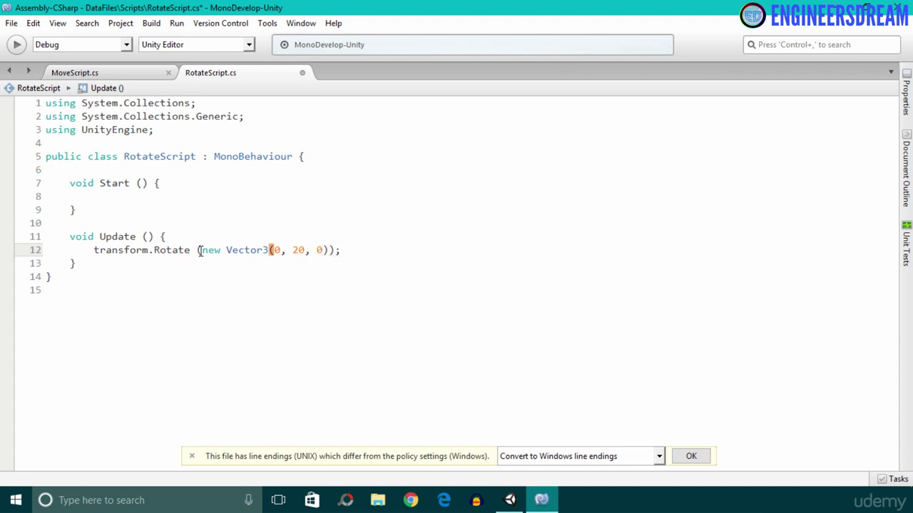
- Multiply the rotation vector by Time.deltaTime inside the Rotate call and save RotateScript
type(" * Time.")
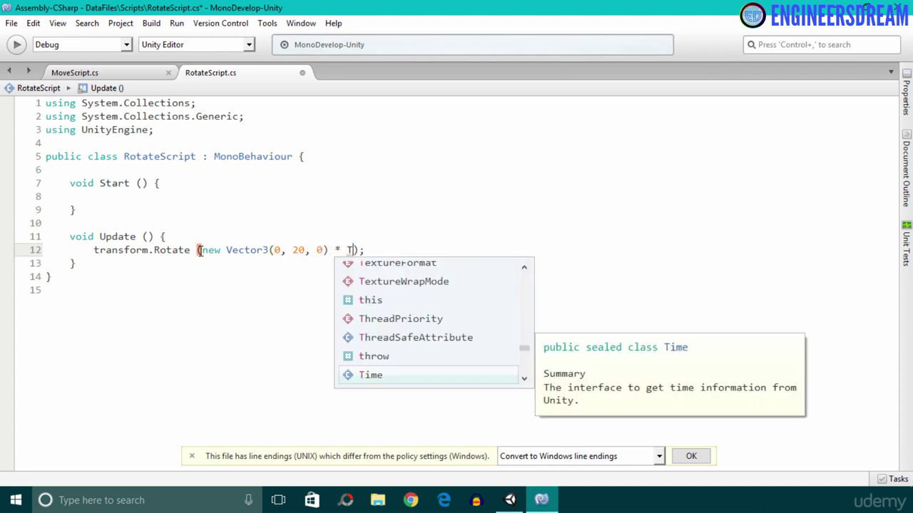
type("deltaTime")
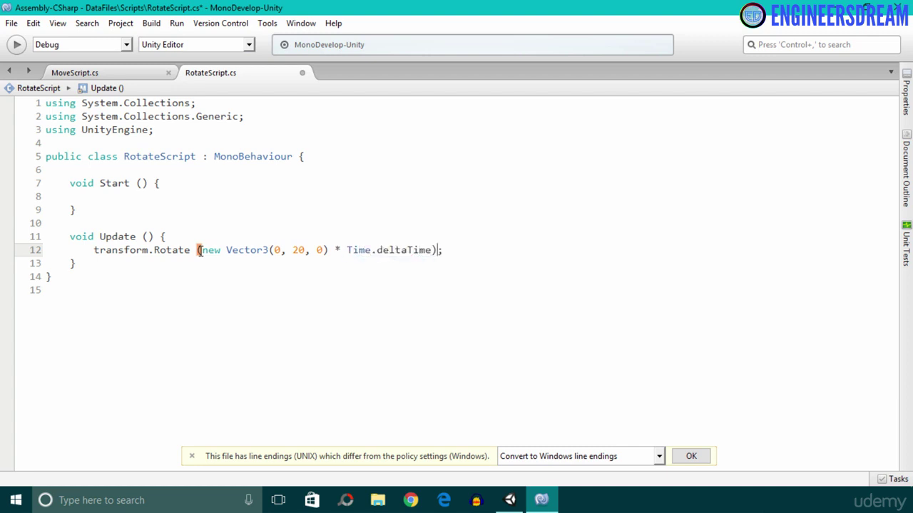
key("ctrl+s")
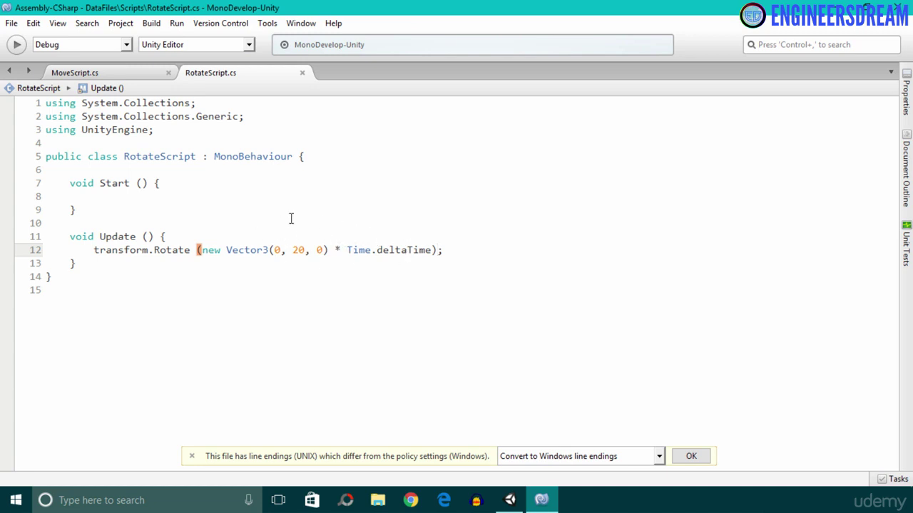
- Switch to Unity, attach RotateScript to car_3 (4) under CarImageTarget, and save the scene
left_click(299, 250)
double_click(299, 250)
left_click(840, 8)
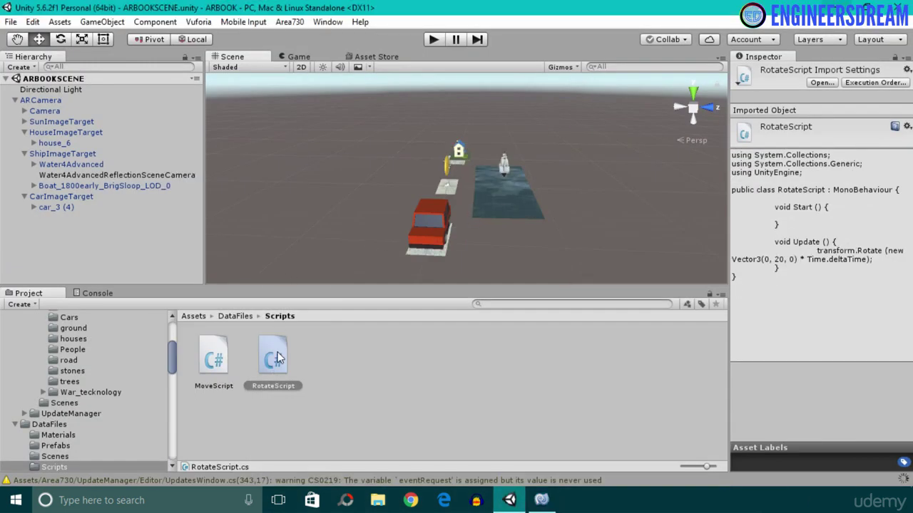
left_click_drag(278, 358, 38, 206)
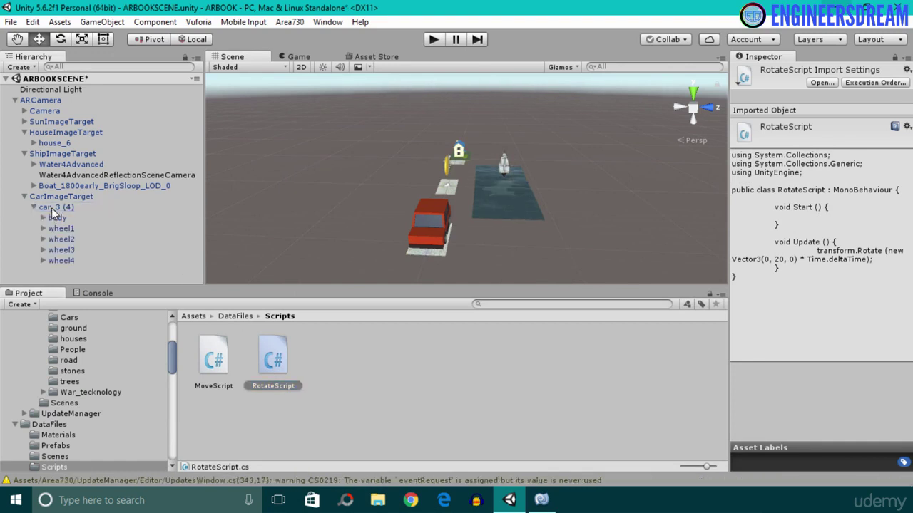
left_click(32, 206)
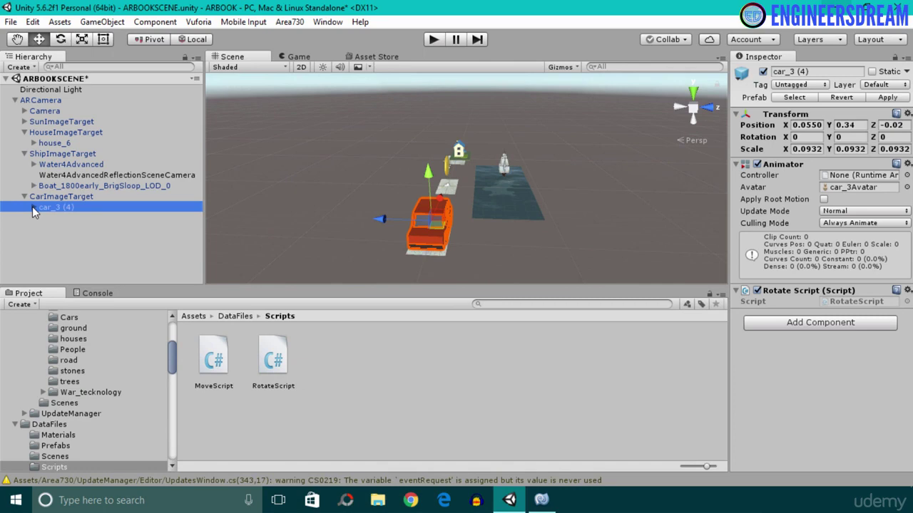
key("ctrl+s")
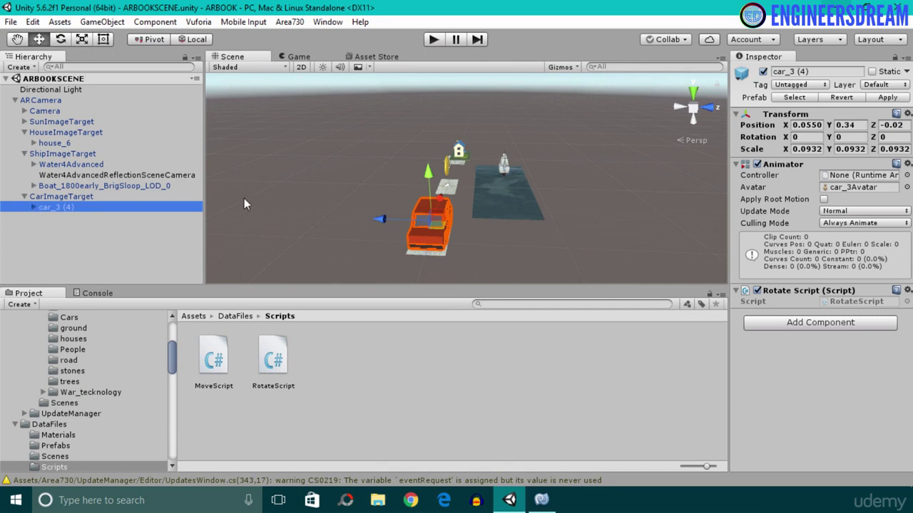
- Run the scene in Play mode to check the car's rotation on the book page, and stop it
left_click(434, 39)
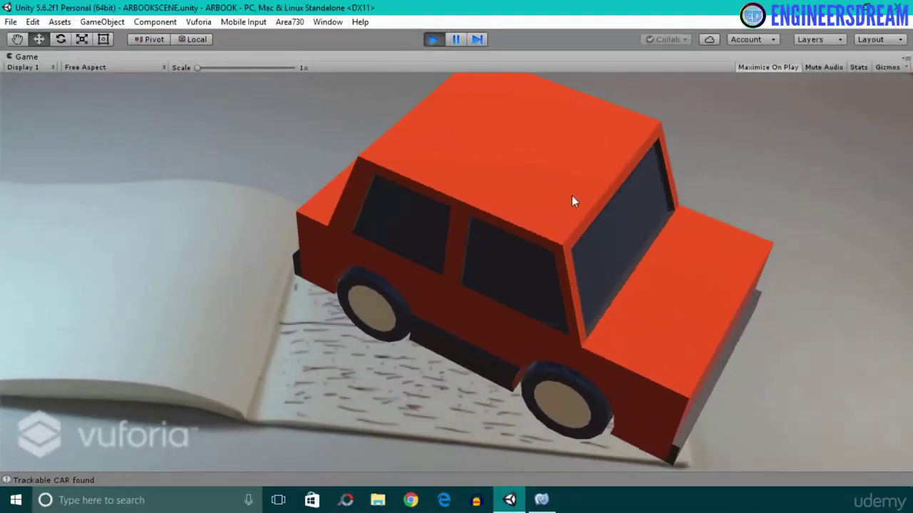
left_click(432, 42)
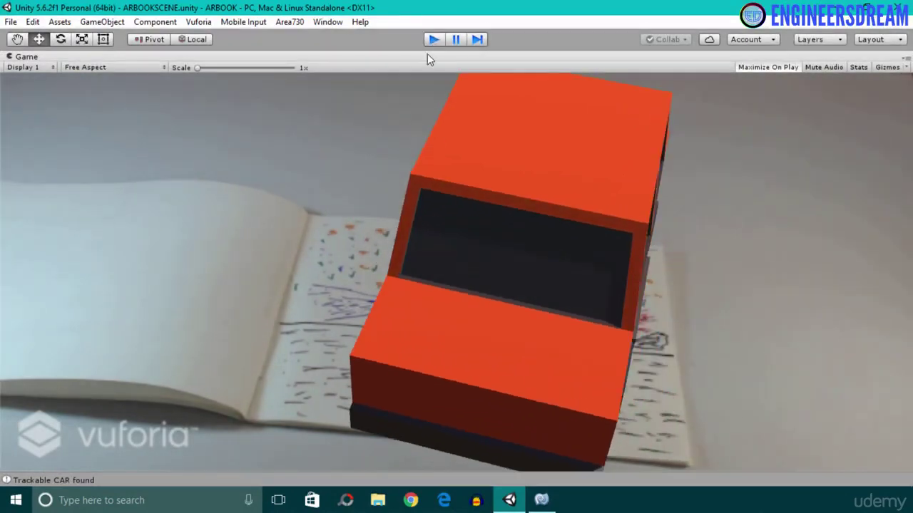
- Scale car_3 (4) down uniformly to about 0.0482 on all axes and save the scene
left_click(83, 39)
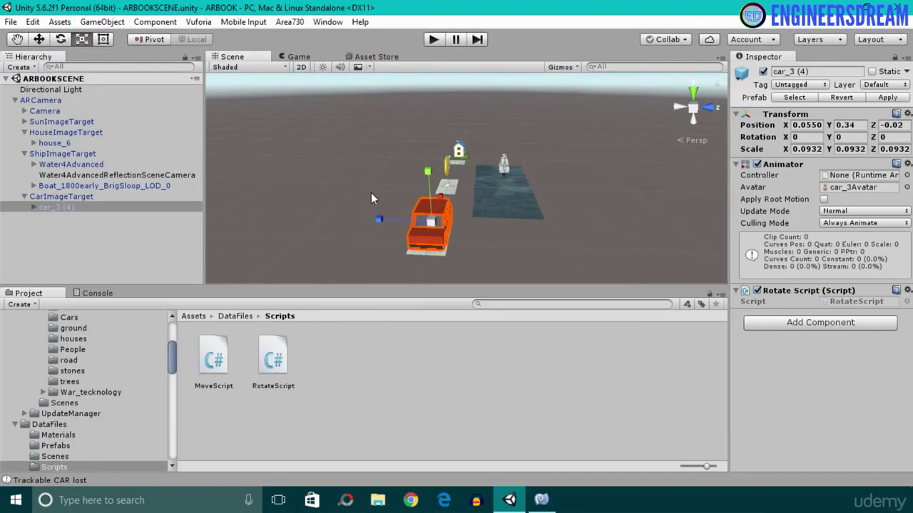
left_click_drag(428, 224, 402, 228)
key("ctrl+s")
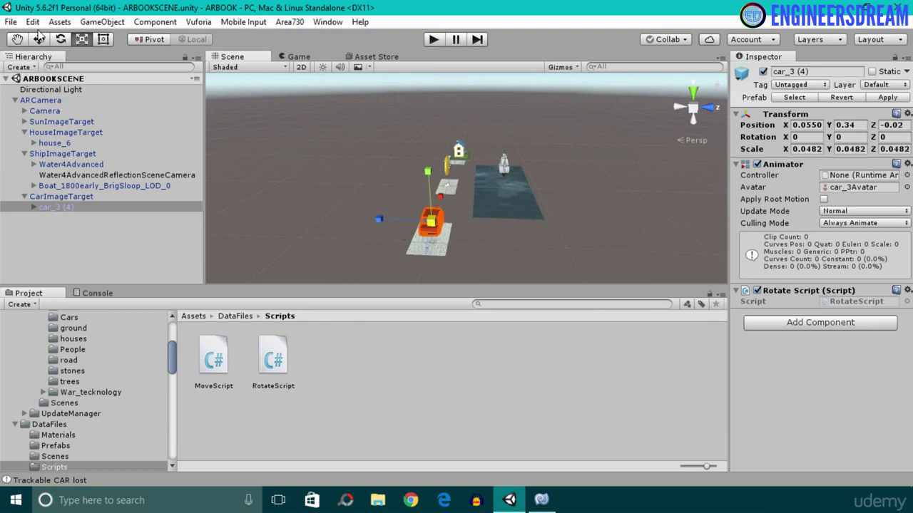
- Lower car_3 (4) to a Y position of about 0.179 so it sits on its image target, and save the scene
key("w")
mouse_move(410, 176)
left_mouse_down("alt")
mouse_move(454, 170)
mouse_move(423, 166)
left_mouse_up("alt")
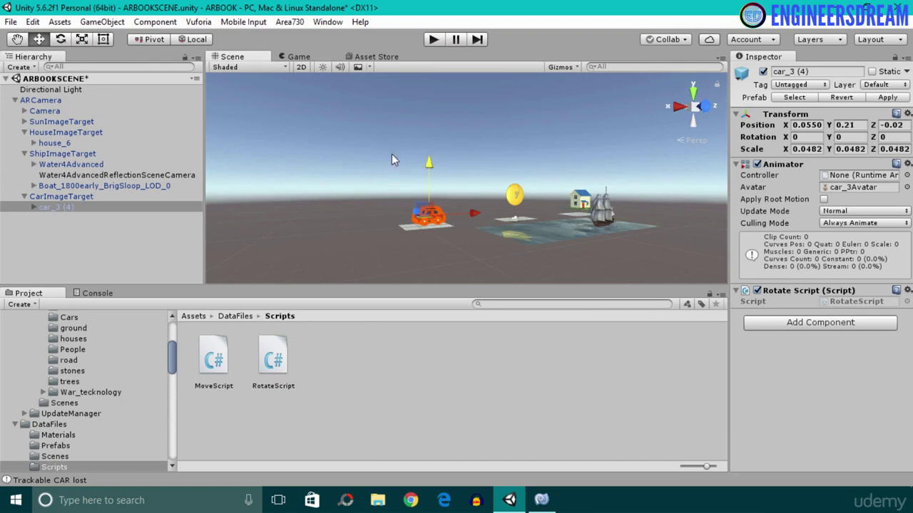
double_click(76, 206)
left_click_drag(499, 147, 453, 138, "alt")
key("ctrl+s")
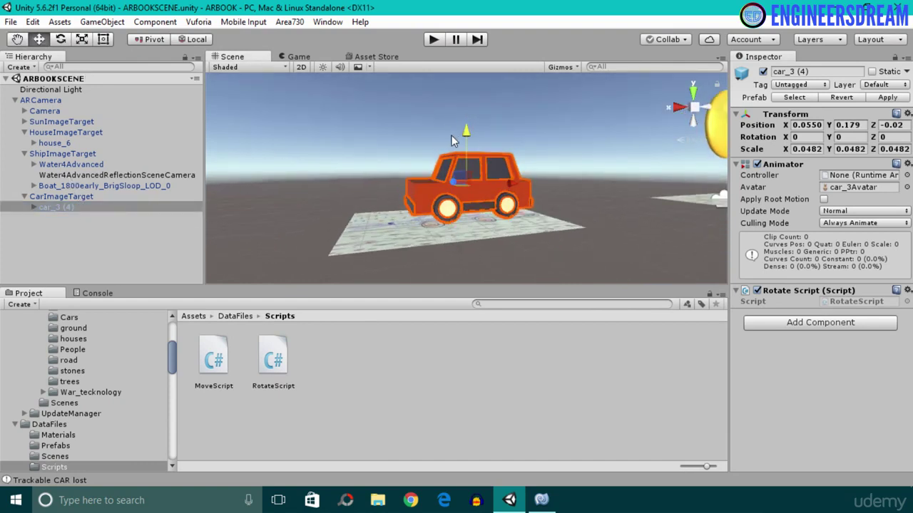
- Start Play mode to check the resized and lowered car on its image target
left_click(432, 39)
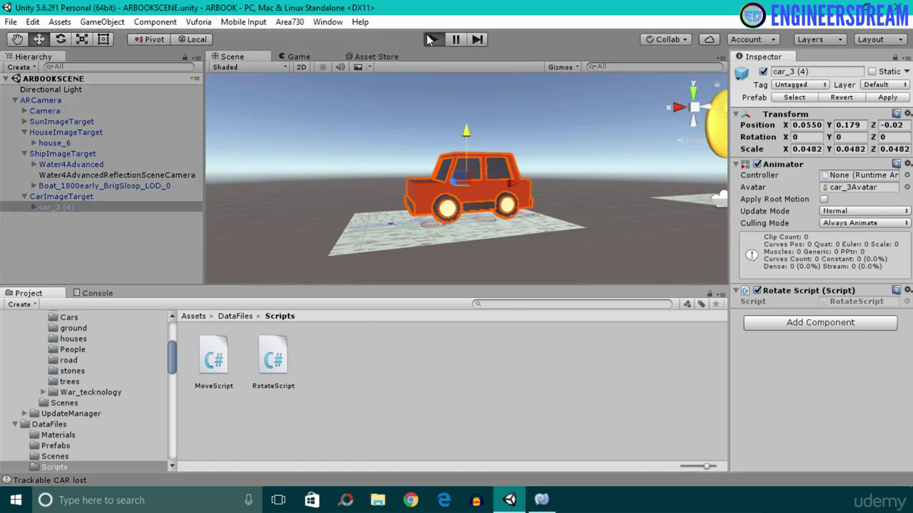